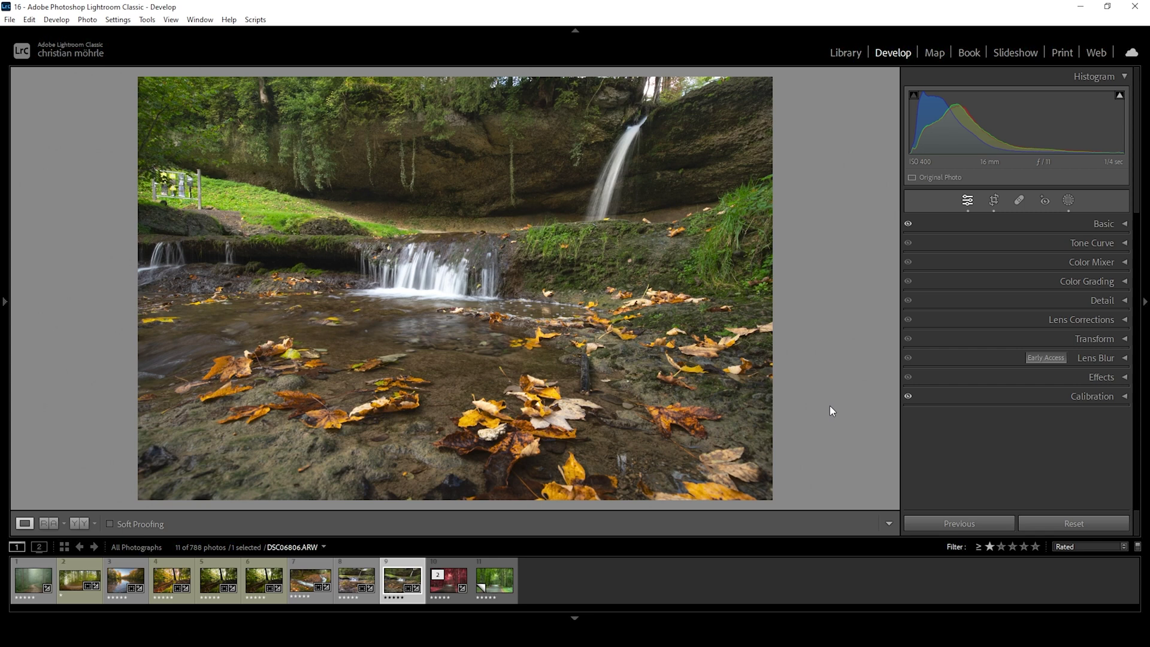
In the Color Mixer, set the saturation of aqua, blue, purple and magenta to -100
{"action": "left_click", "coordinate": [1121, 264]}
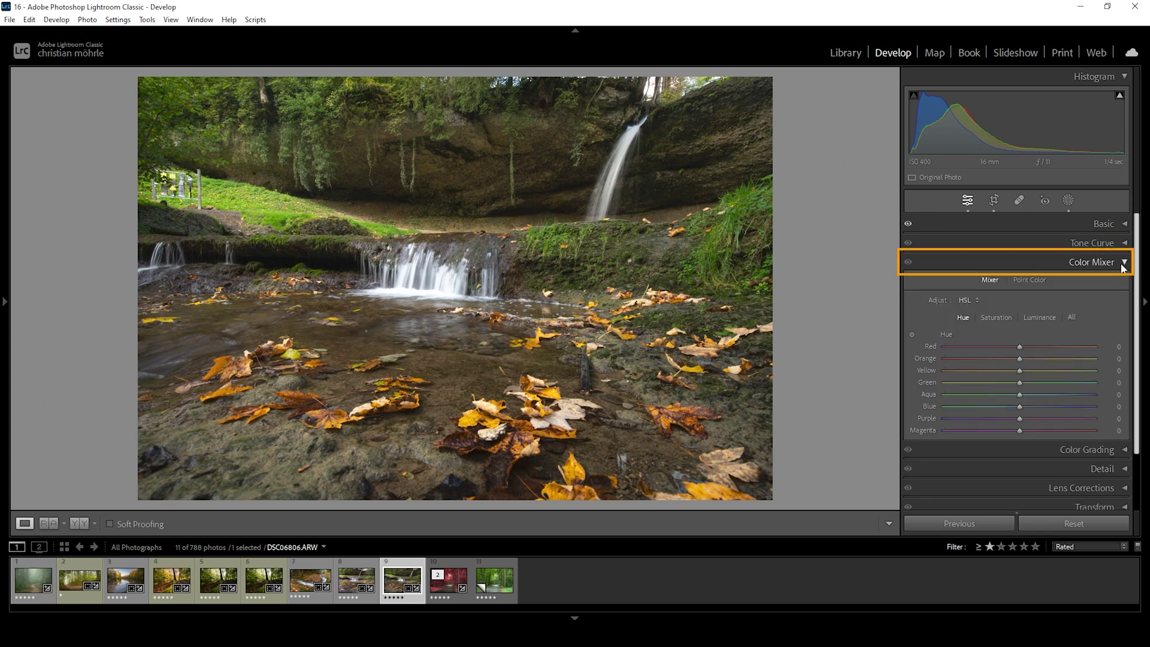
{"action": "left_click", "coordinate": [997, 318]}
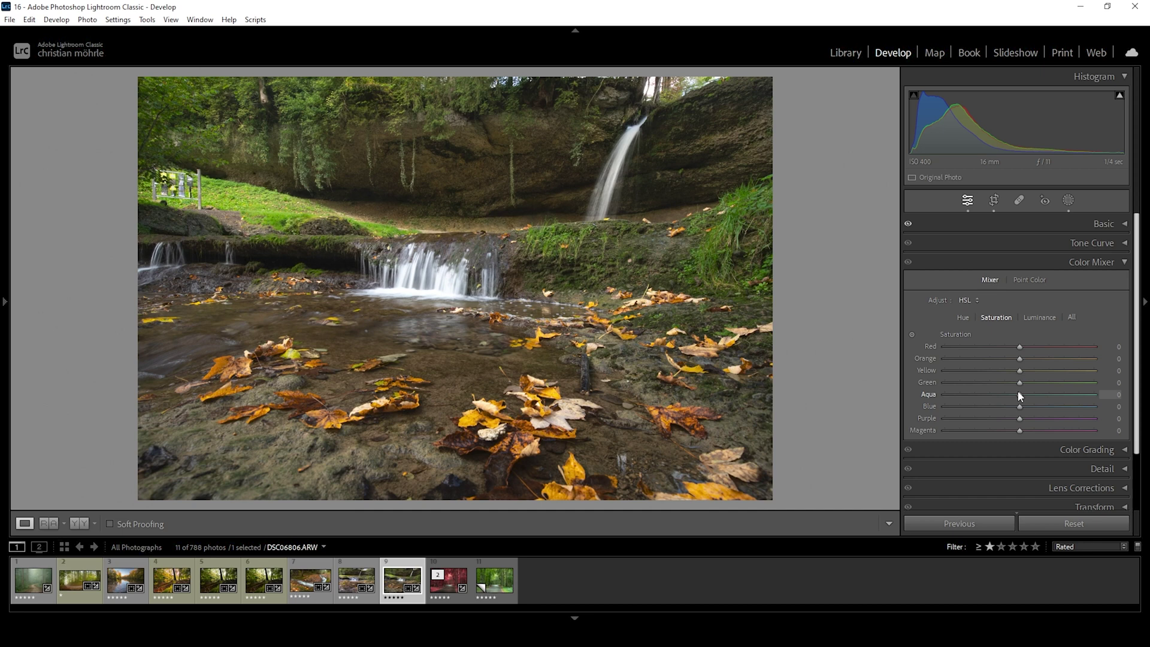
{"action": "left_click_drag", "start_coordinate": [1019, 394], "coordinate": [911, 408]}
{"action": "left_click_drag", "start_coordinate": [1015, 420], "coordinate": [909, 425]}
{"action": "left_click_drag", "start_coordinate": [1018, 430], "coordinate": [911, 430]}
Set the mixer saturation of green to -54, yellow to +47, orange to +43 and red to +51
{"action": "left_click_drag", "start_coordinate": [1017, 383], "coordinate": [964, 384]}
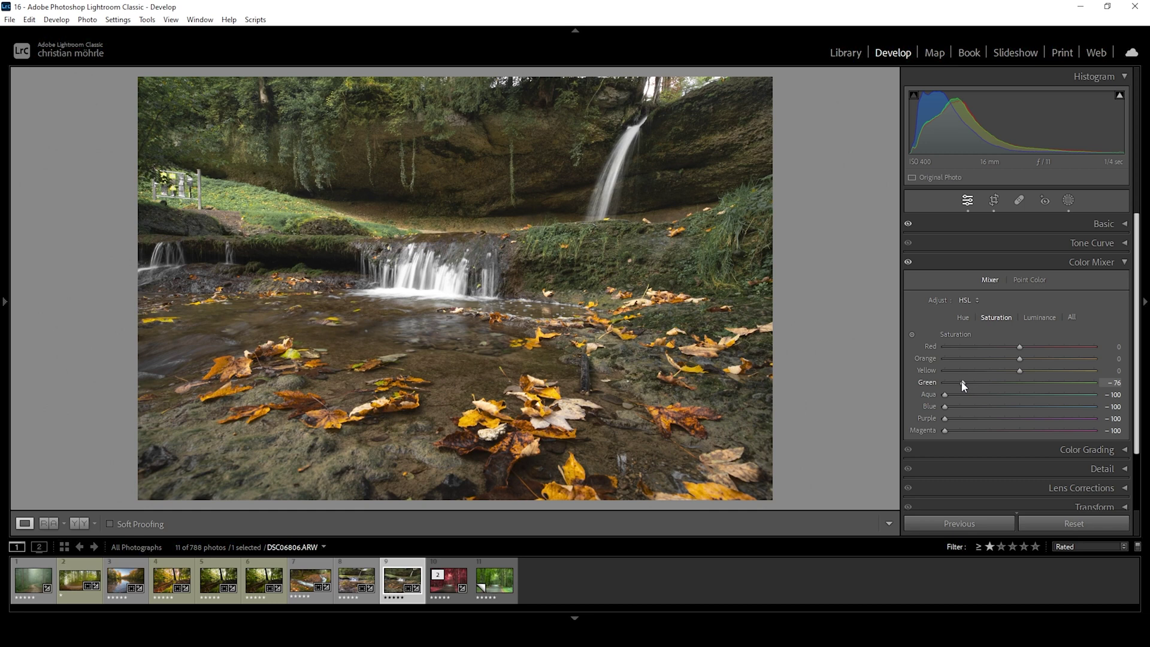
{"action": "left_click_drag", "start_coordinate": [964, 383], "coordinate": [981, 383]}
{"action": "left_click_drag", "start_coordinate": [1019, 359], "coordinate": [1047, 372]}
{"action": "left_click", "coordinate": [1059, 346]}
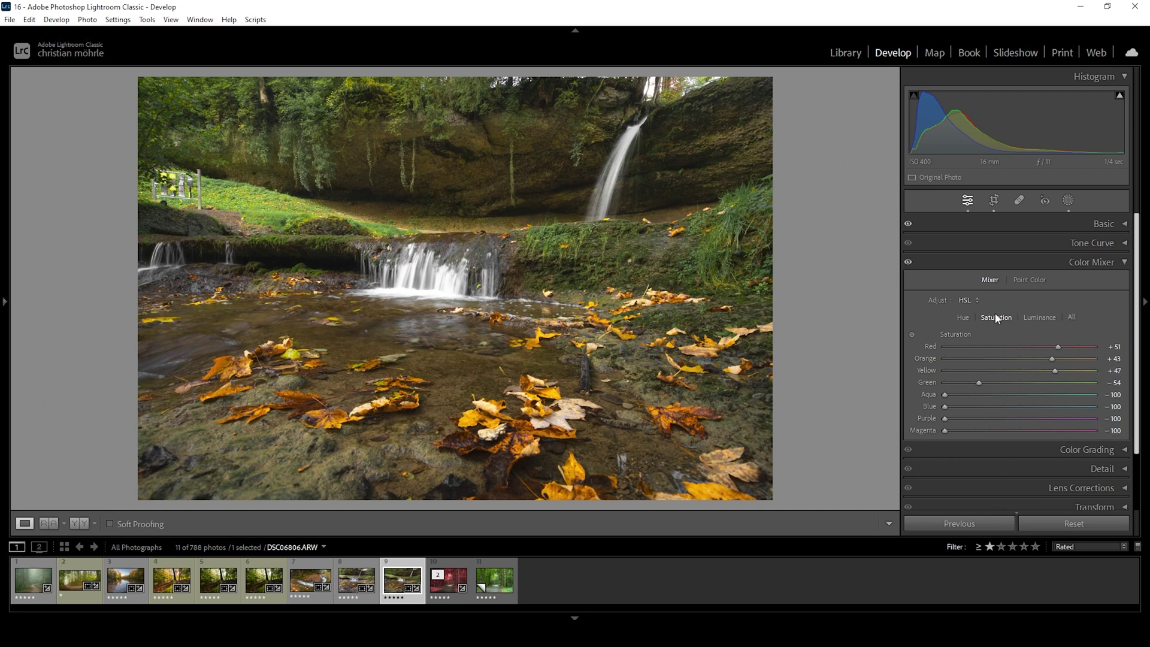
Set the mixer luminance of red to +4, orange to +20, yellow to +35 and green to +30, and shift the green hue toward yellow
{"action": "left_click", "coordinate": [1038, 321]}
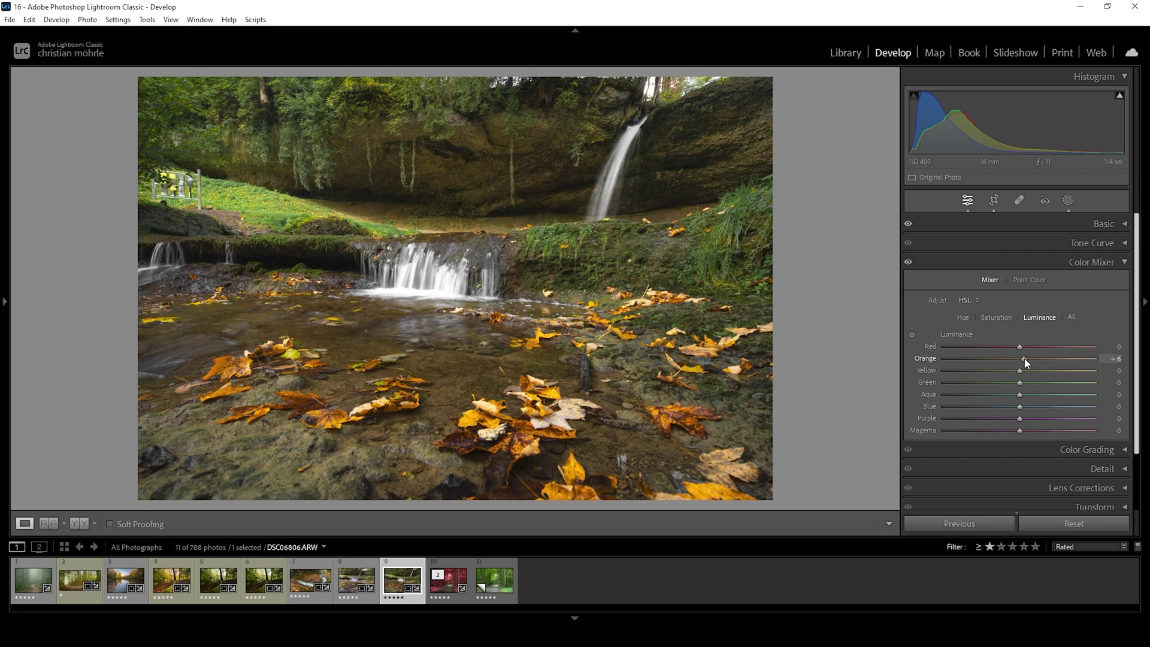
{"action": "left_click_drag", "start_coordinate": [1024, 358], "coordinate": [1045, 371]}
{"action": "left_click_drag", "start_coordinate": [1019, 346], "coordinate": [1027, 379]}
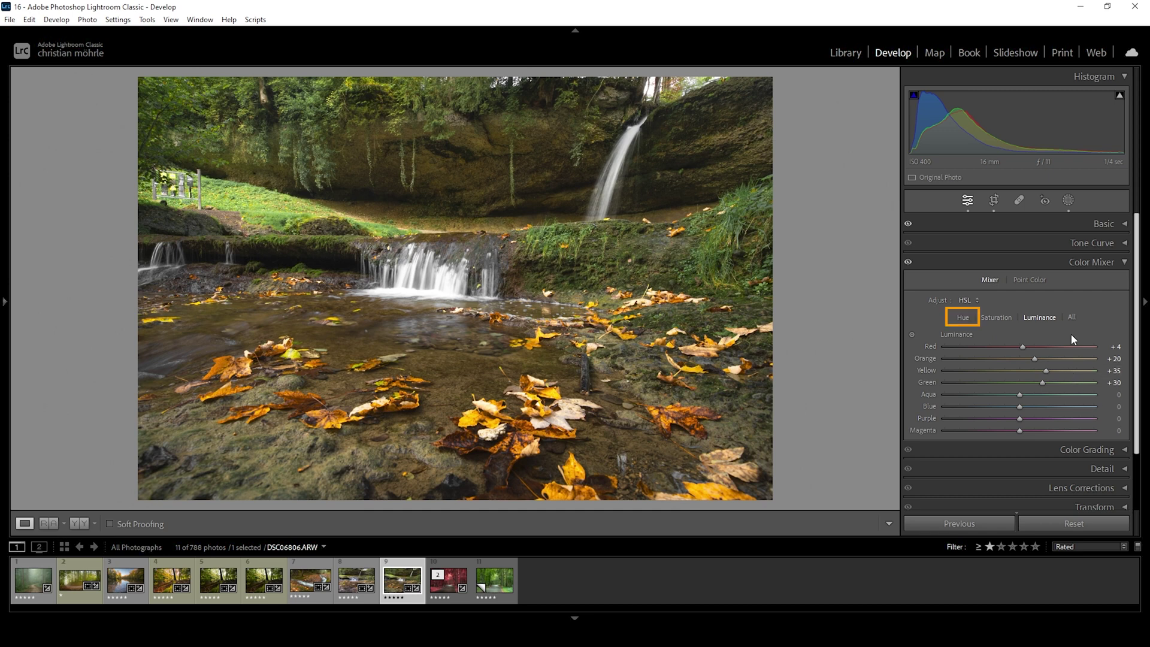
{"action": "left_click", "coordinate": [962, 319]}
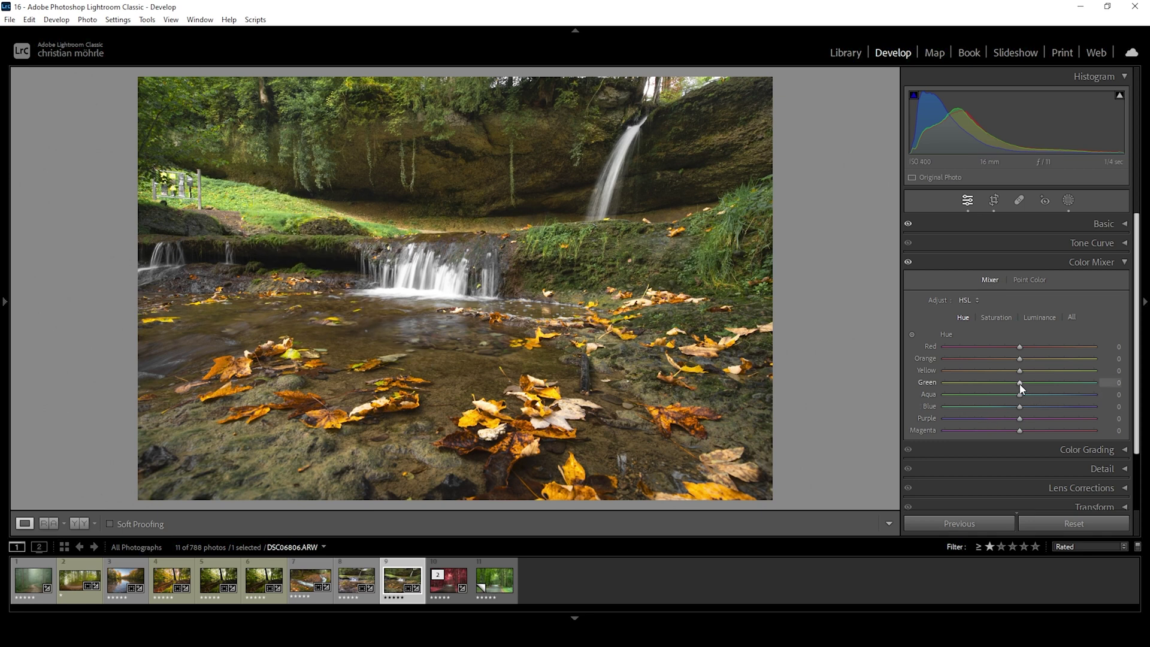
{"action": "left_click_drag", "start_coordinate": [1019, 384], "coordinate": [988, 386]}
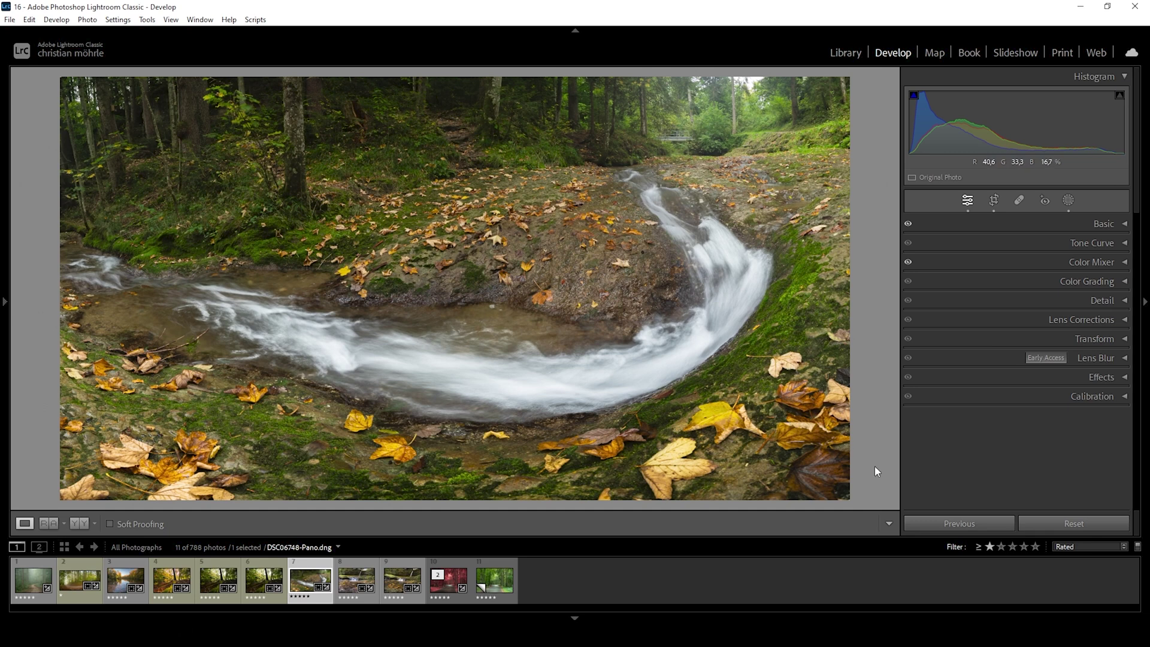
In Calibration, set blue primary hue to -39 and saturation to +29, red primary saturation to +19, and raise the green primary hue
{"action": "left_click", "coordinate": [1124, 402]}
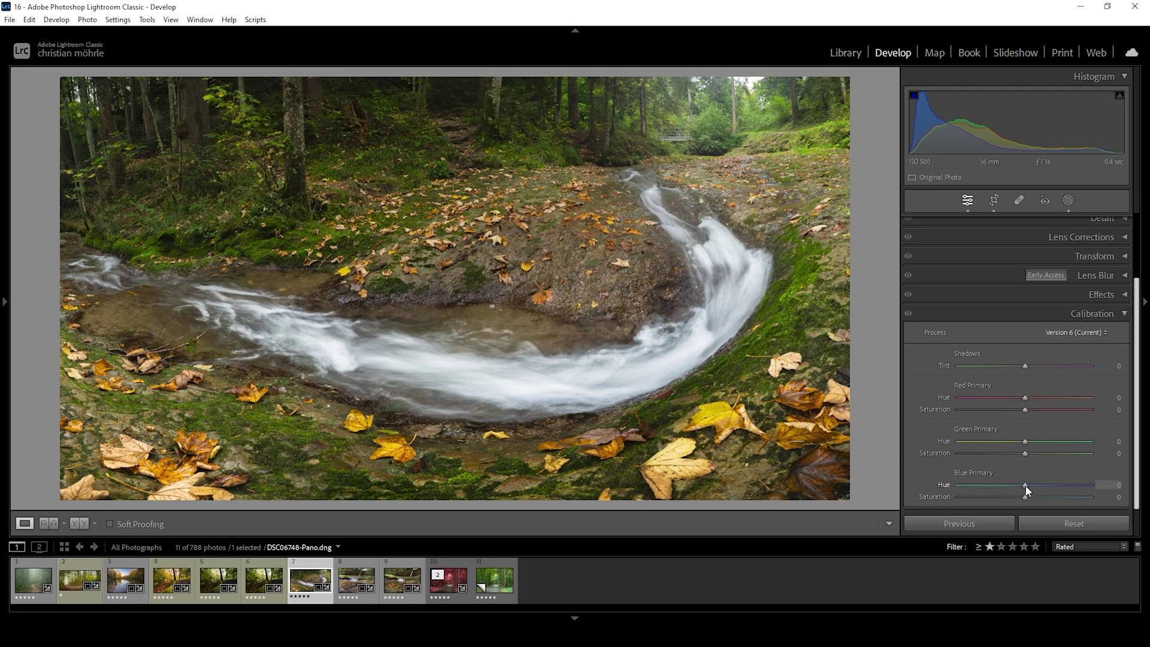
{"action": "left_click_drag", "start_coordinate": [1004, 486], "coordinate": [1000, 487]}
{"action": "left_click_drag", "start_coordinate": [1000, 486], "coordinate": [995, 485]}
{"action": "left_click_drag", "start_coordinate": [1001, 485], "coordinate": [1044, 499]}
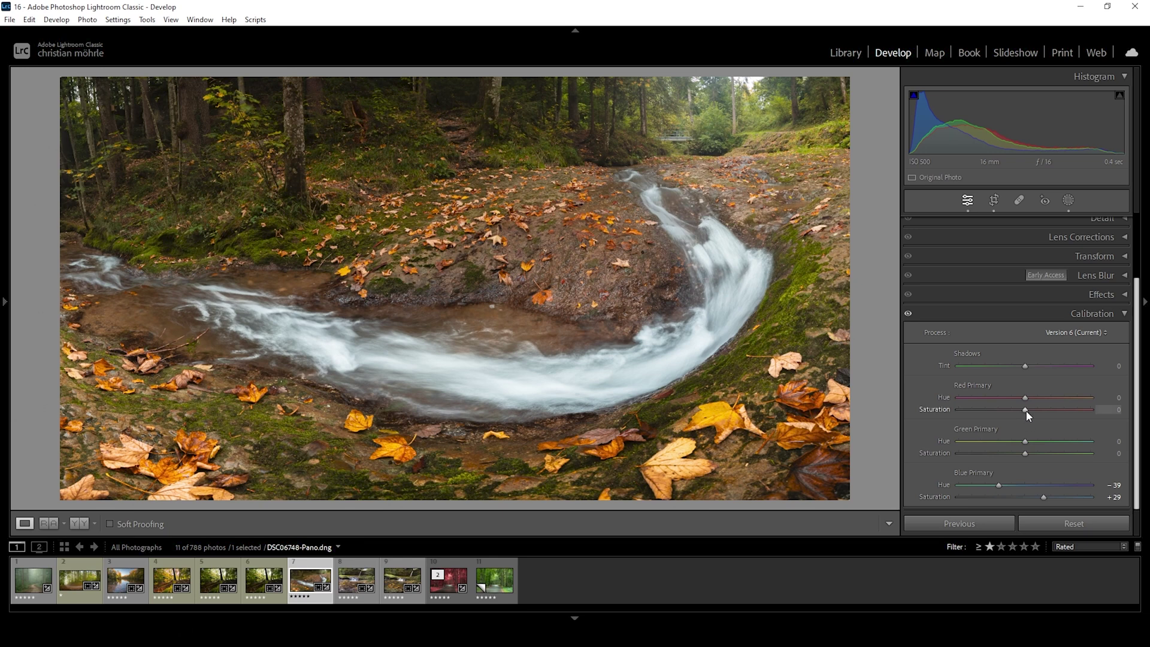
{"action": "left_click_drag", "start_coordinate": [1026, 410], "coordinate": [1038, 407]}
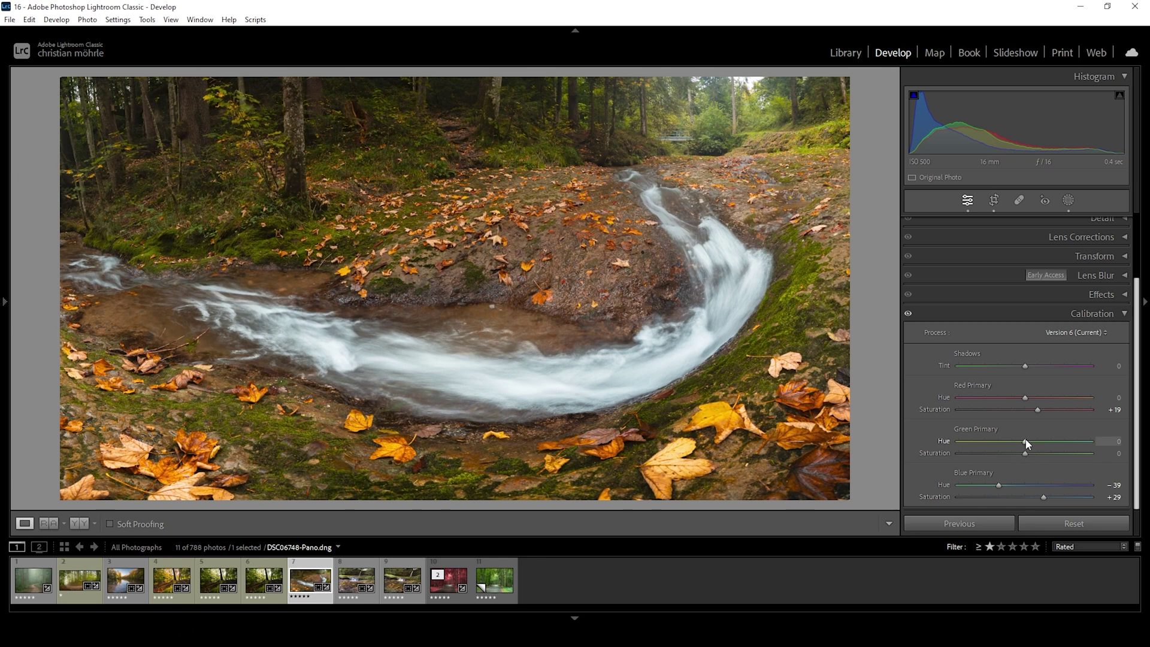
{"action": "left_click_drag", "start_coordinate": [1027, 440], "coordinate": [1043, 440]}
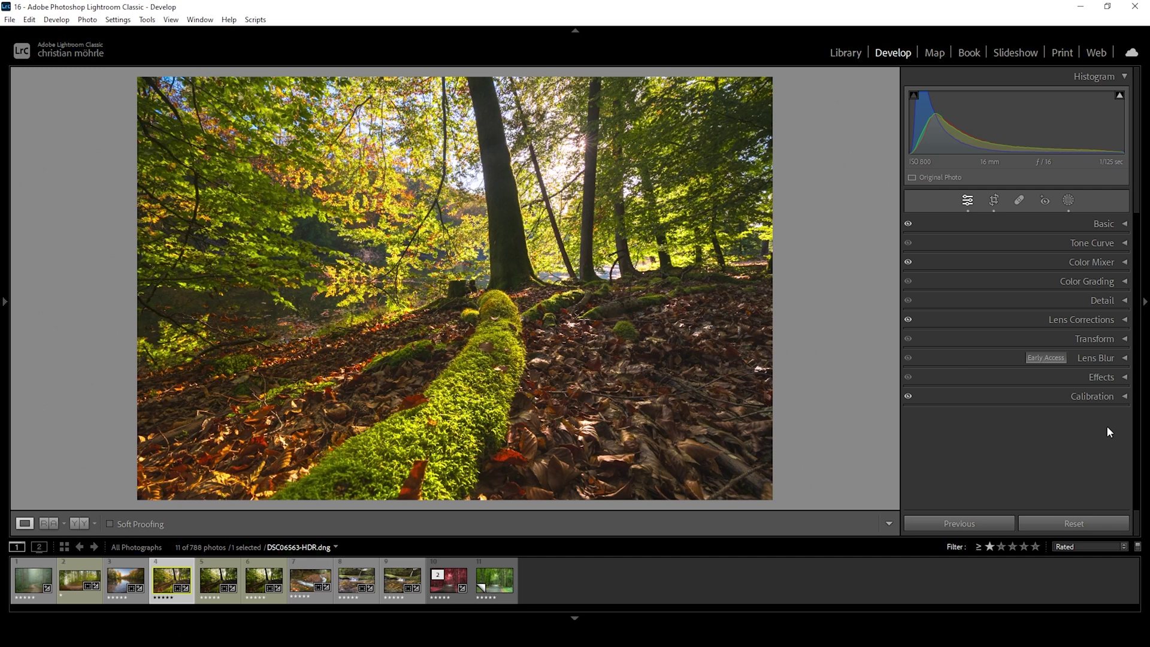
Color-grade the highlights of the forest photo with hue 44 and saturation 65
{"action": "left_click", "coordinate": [1126, 285]}
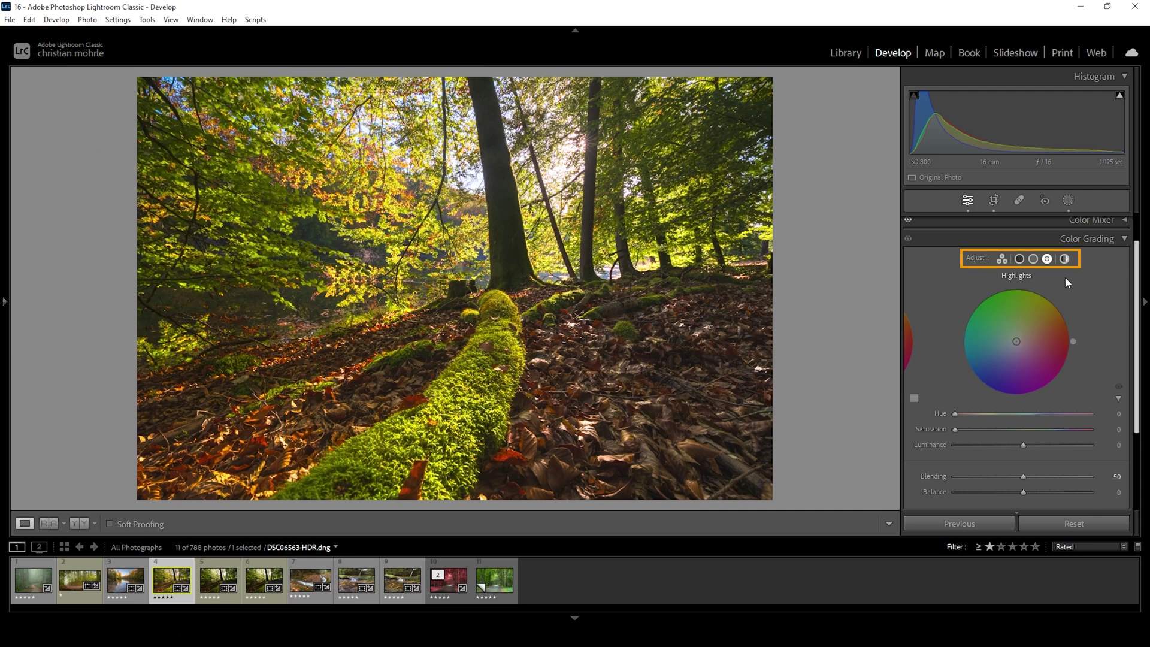
{"action": "left_click", "coordinate": [1033, 259]}
{"action": "left_click", "coordinate": [1018, 260]}
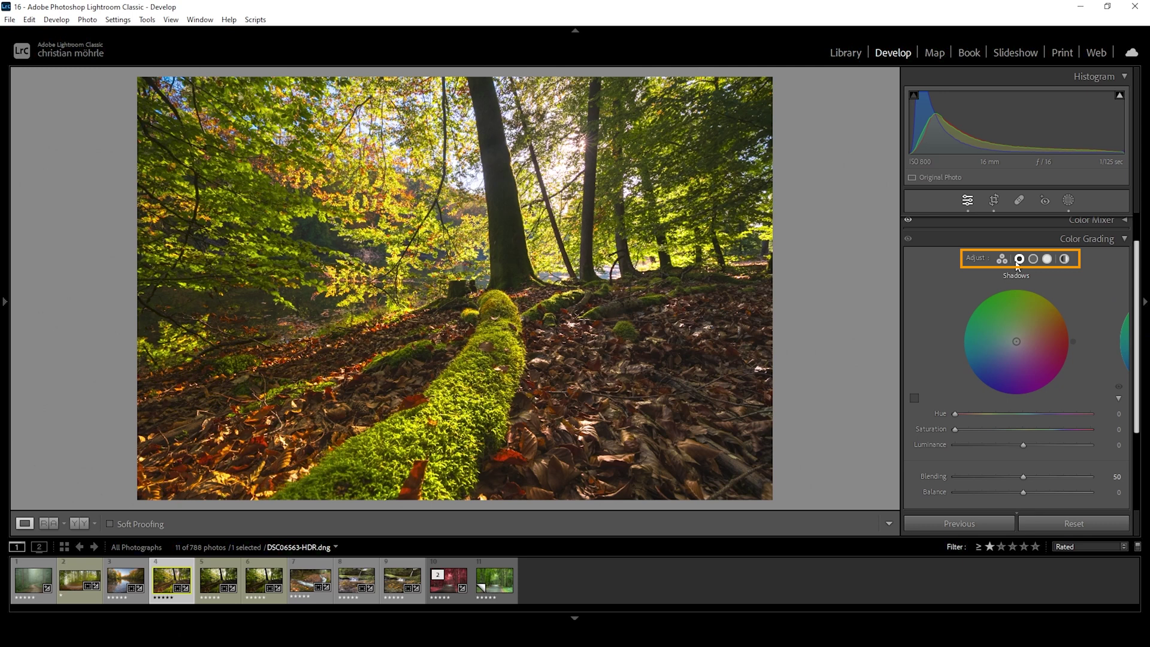
{"action": "left_click", "coordinate": [1064, 259]}
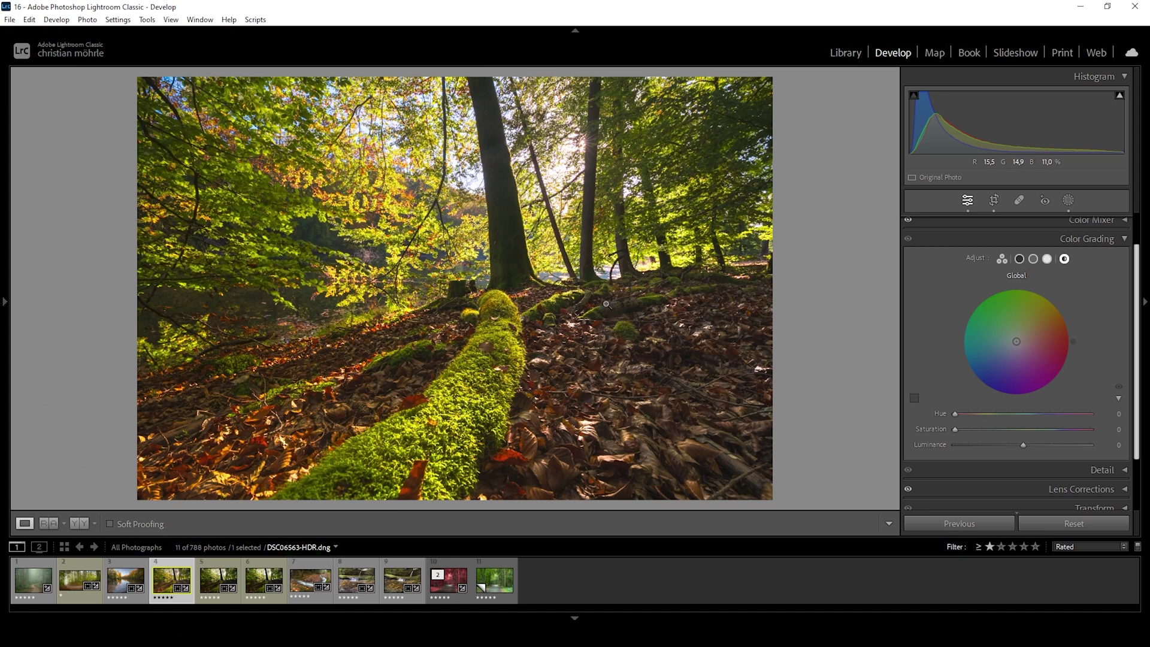
{"action": "left_click", "coordinate": [1048, 259]}
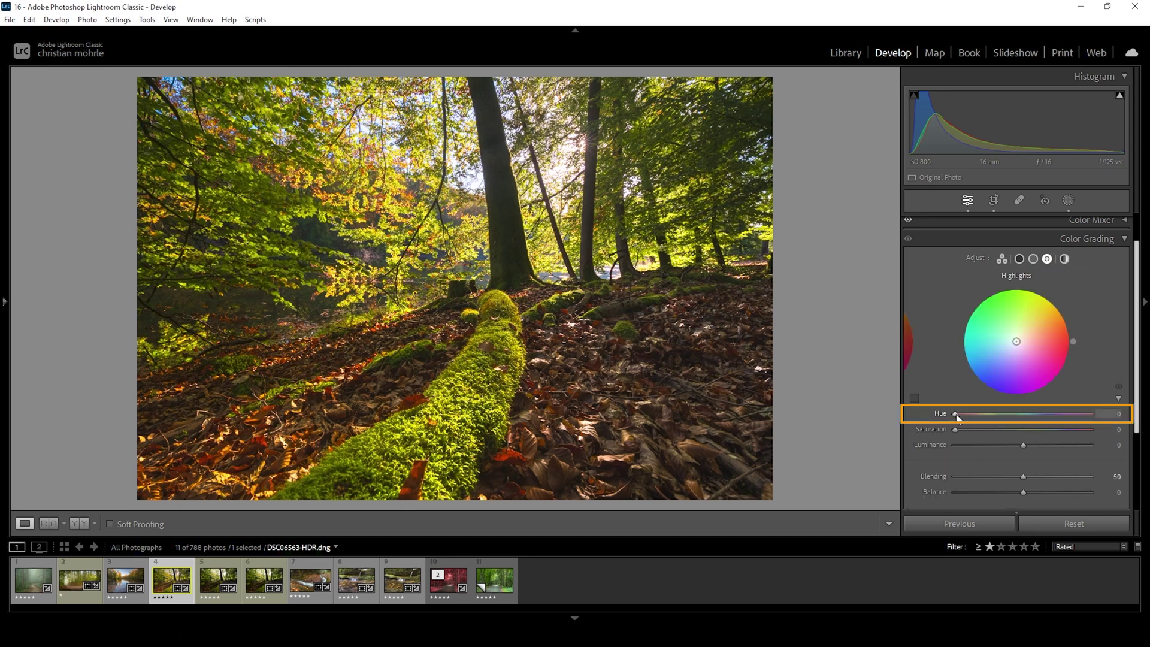
{"action": "left_click_drag", "start_coordinate": [1011, 341], "coordinate": [1000, 381]}
{"action": "mouse_move", "coordinate": [967, 417]}
{"action": "left_mouse_down"}
{"action": "mouse_move", "coordinate": [957, 418]}
{"action": "mouse_move", "coordinate": [972, 411]}
{"action": "left_mouse_up"}
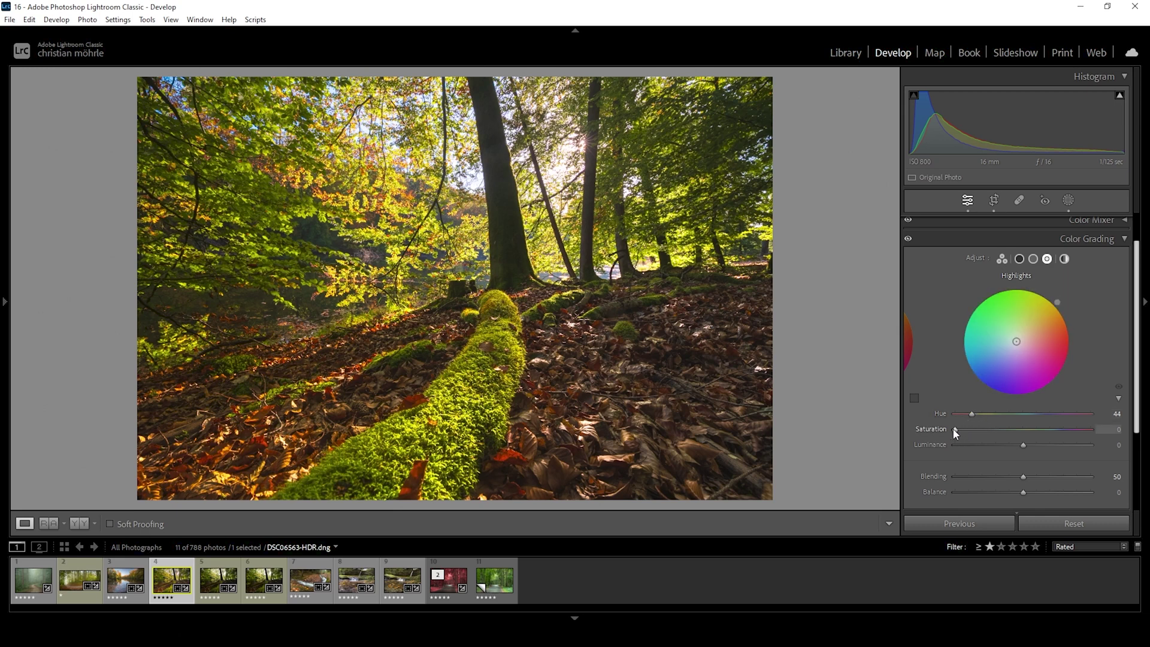
{"action": "left_click_drag", "start_coordinate": [954, 432], "coordinate": [1062, 431]}
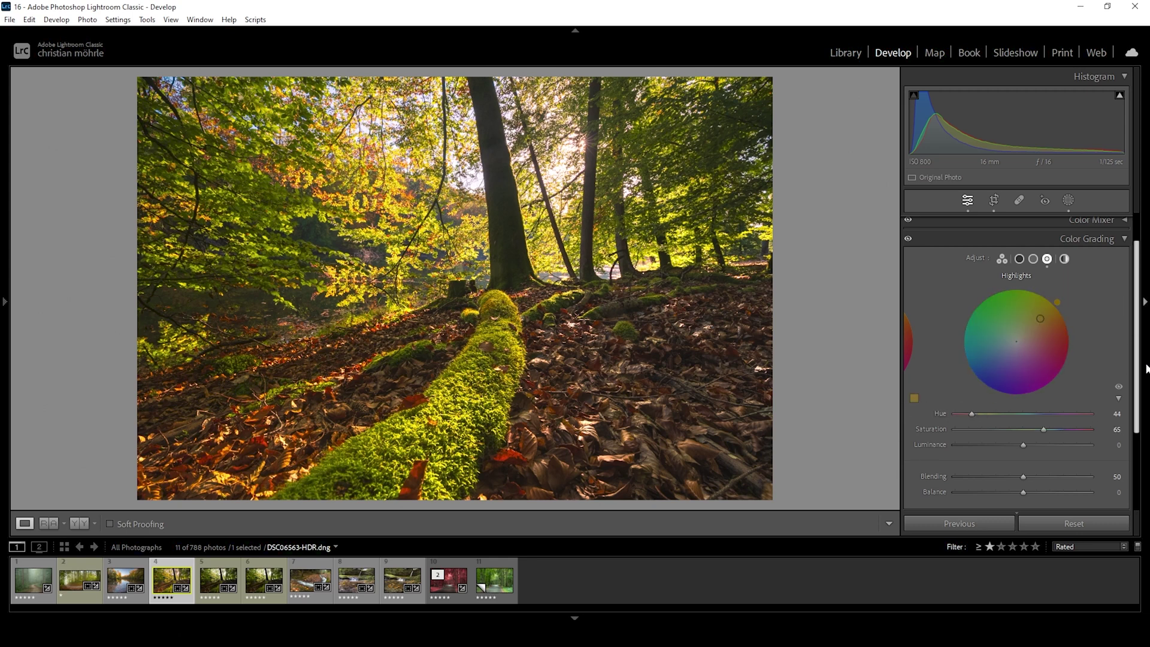
{"action": "left_click_drag", "start_coordinate": [1049, 310], "coordinate": [1045, 314]}
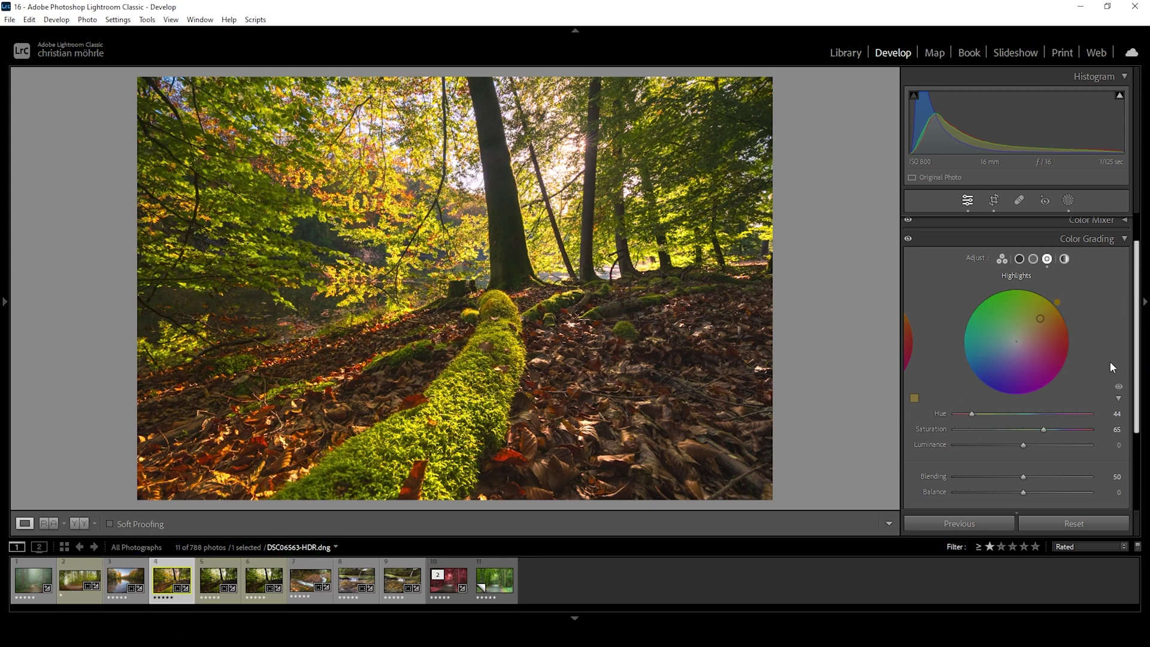
Color-grade the midtones with a warm orange-yellow hue and increased saturation
{"action": "left_click", "coordinate": [1033, 260]}
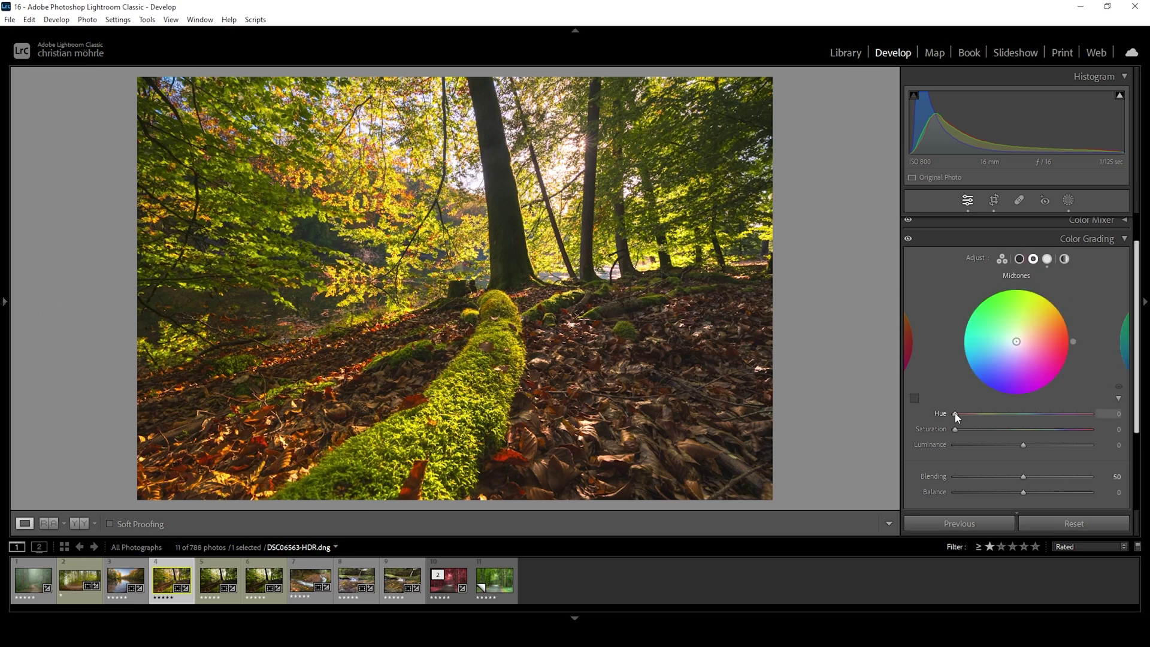
{"action": "left_click_drag", "start_coordinate": [954, 415], "coordinate": [969, 413]}
{"action": "mouse_move", "coordinate": [957, 428]}
{"action": "left_mouse_down"}
{"action": "mouse_move", "coordinate": [1097, 439]}
{"action": "mouse_move", "coordinate": [1080, 438]}
{"action": "left_mouse_up"}
Color-grade the shadows with hue 230 and saturation 5, and add a color tint to the whole image with the global wheel
{"action": "left_click", "coordinate": [1019, 260]}
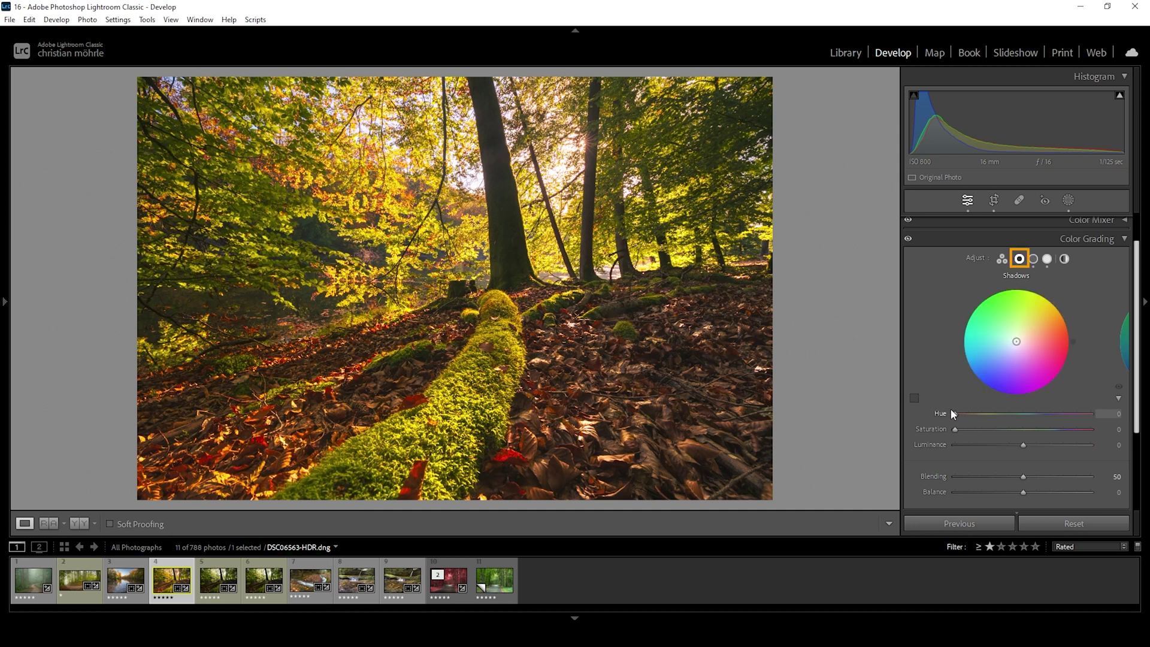
{"action": "left_click_drag", "start_coordinate": [954, 414], "coordinate": [1043, 412]}
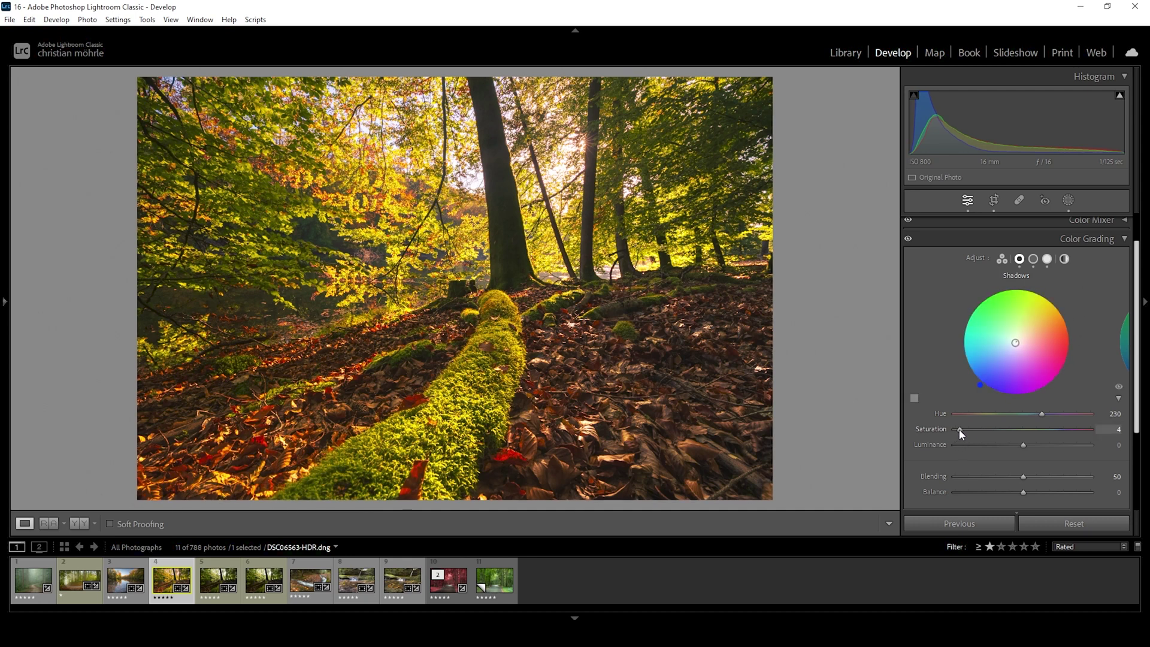
{"action": "left_click_drag", "start_coordinate": [956, 431], "coordinate": [961, 430]}
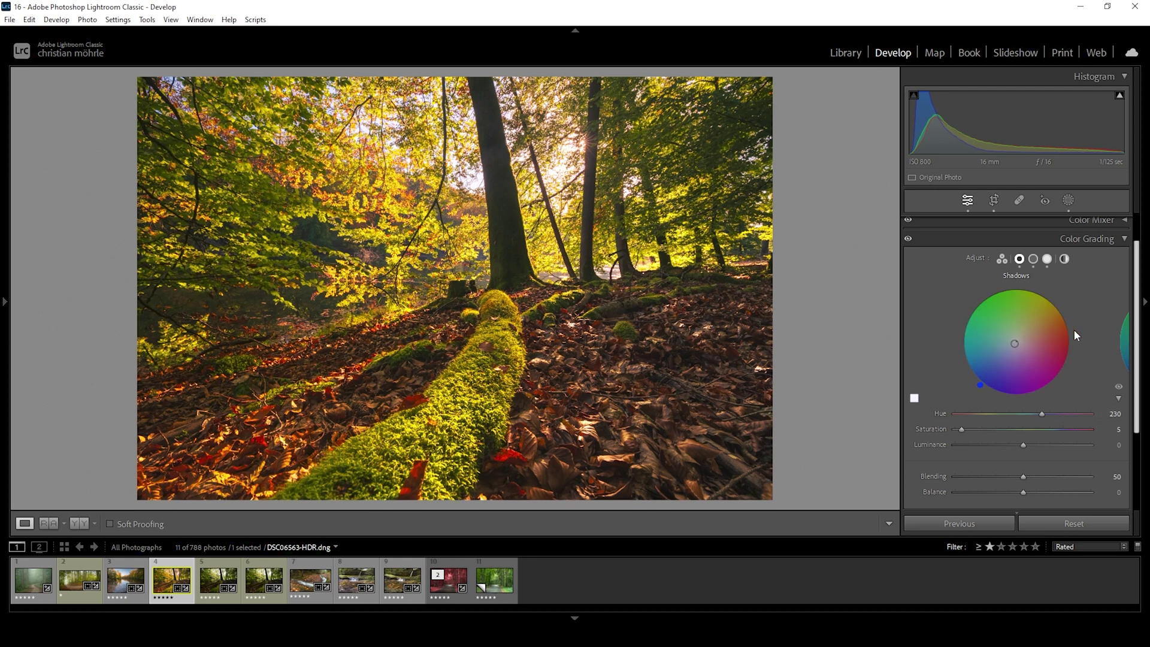
{"action": "left_click", "coordinate": [1064, 259]}
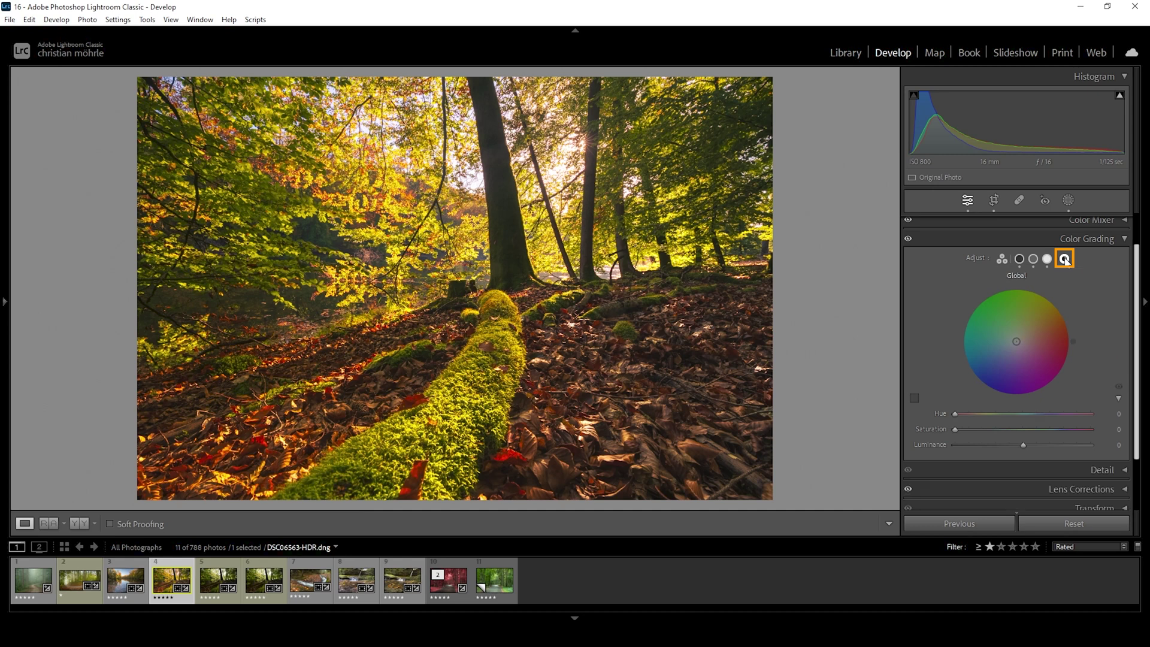
{"action": "left_click_drag", "start_coordinate": [955, 413], "coordinate": [980, 436]}
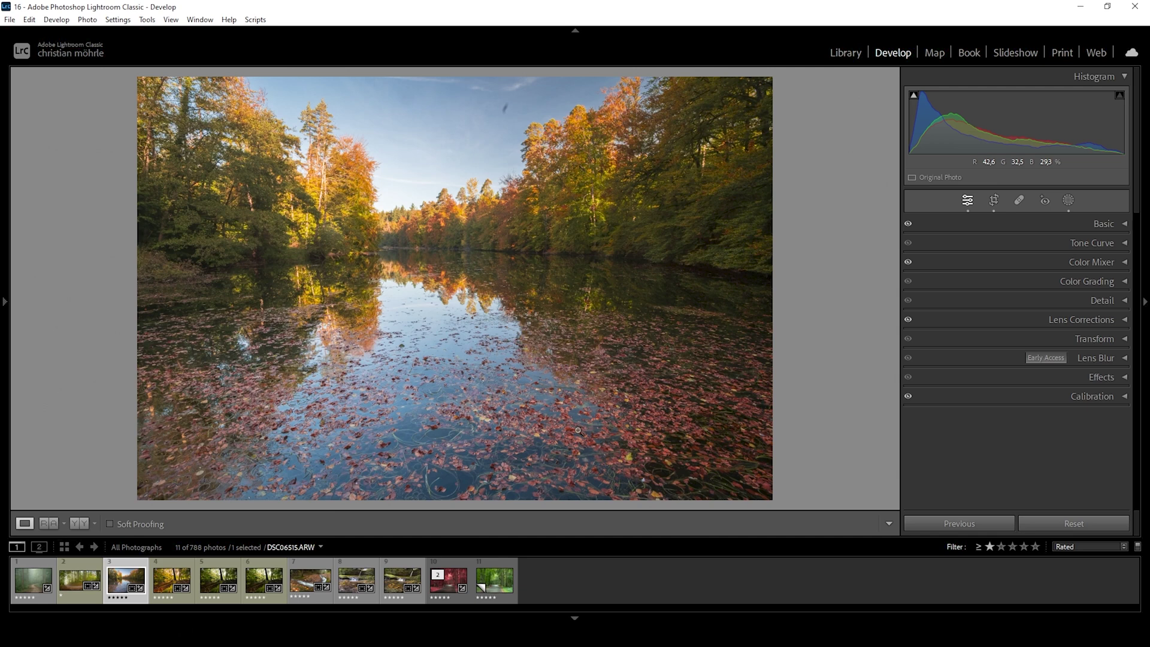
Create a color range mask sampled from the orange treetops beside the lake and refine it to 66
{"action": "left_click", "coordinate": [1067, 201]}
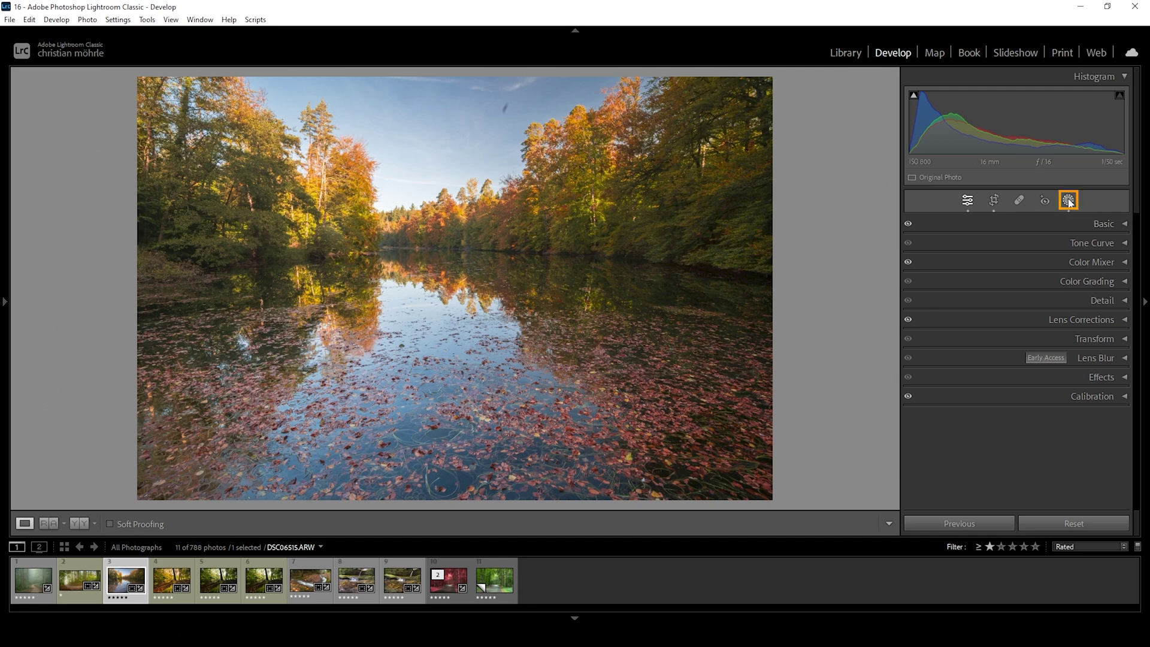
{"action": "left_click", "coordinate": [788, 96]}
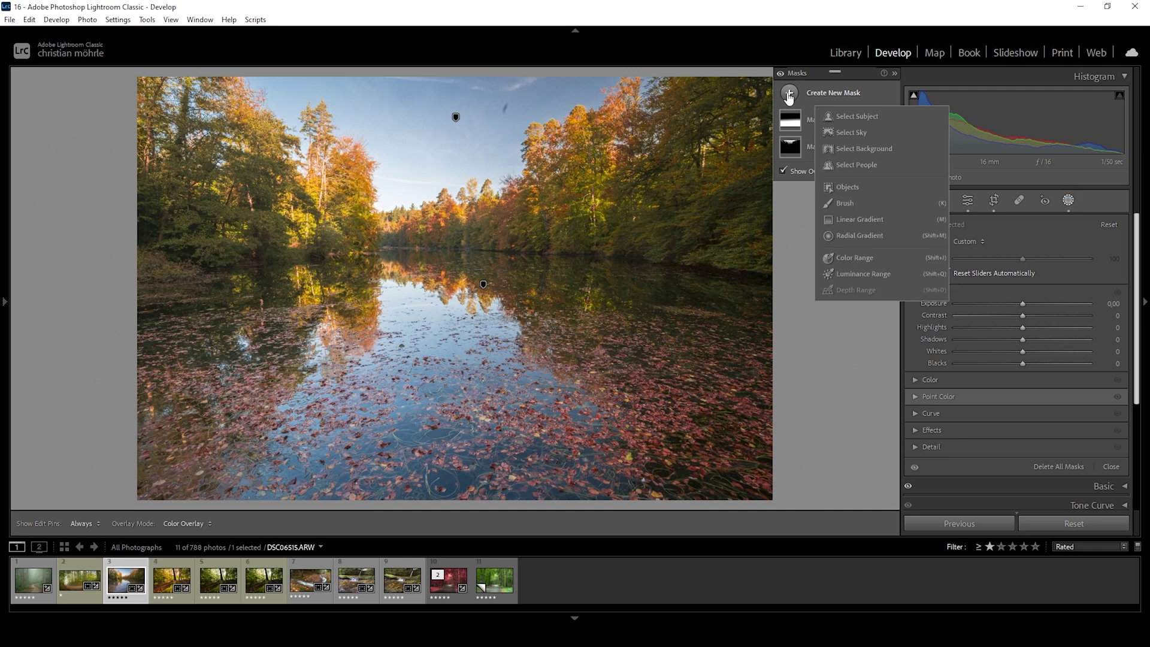
{"action": "left_click", "coordinate": [854, 258]}
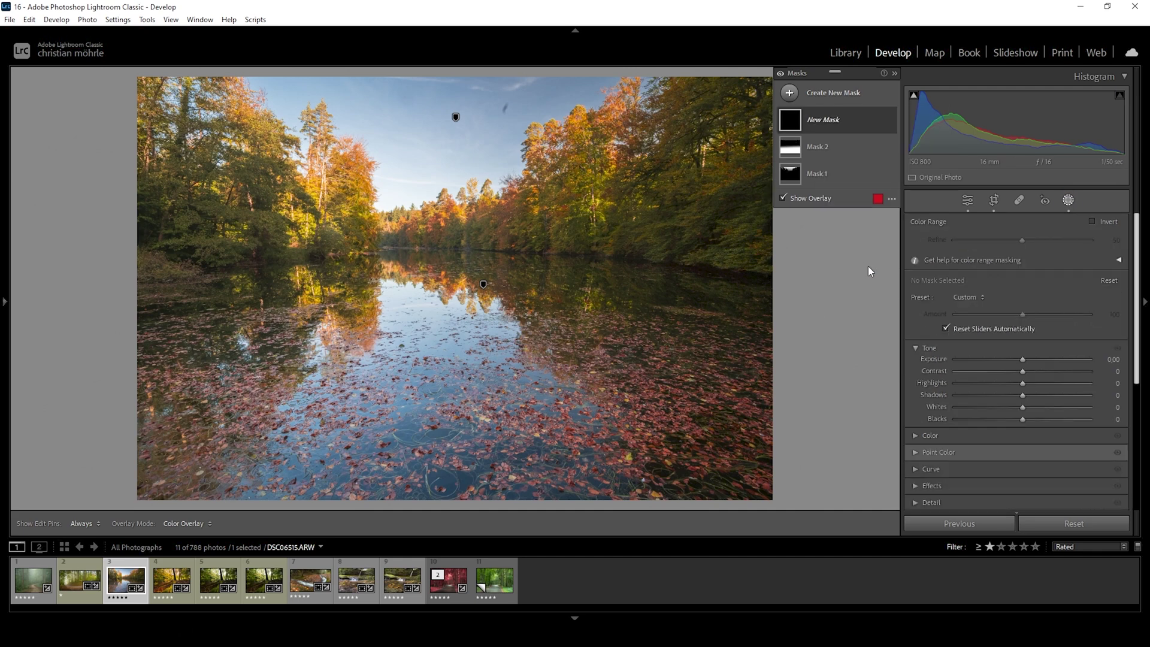
{"action": "left_click", "coordinate": [572, 118]}
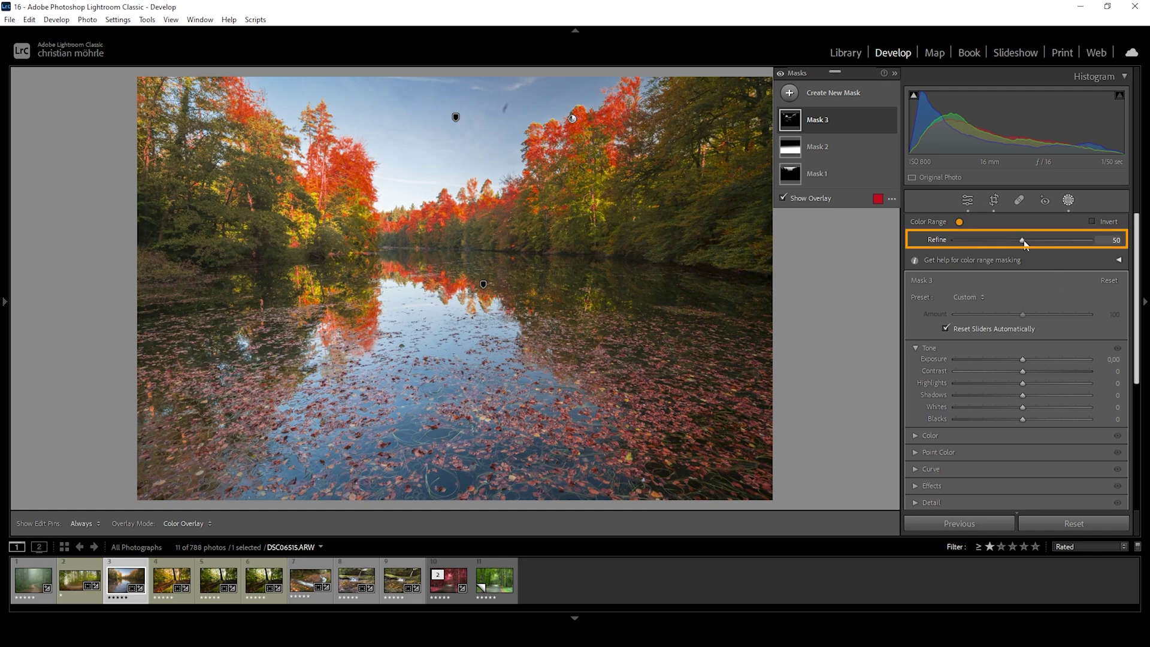
{"action": "mouse_move", "coordinate": [1025, 244]}
{"action": "left_mouse_down"}
{"action": "mouse_move", "coordinate": [996, 241]}
{"action": "mouse_move", "coordinate": [1039, 251]}
{"action": "left_mouse_up"}
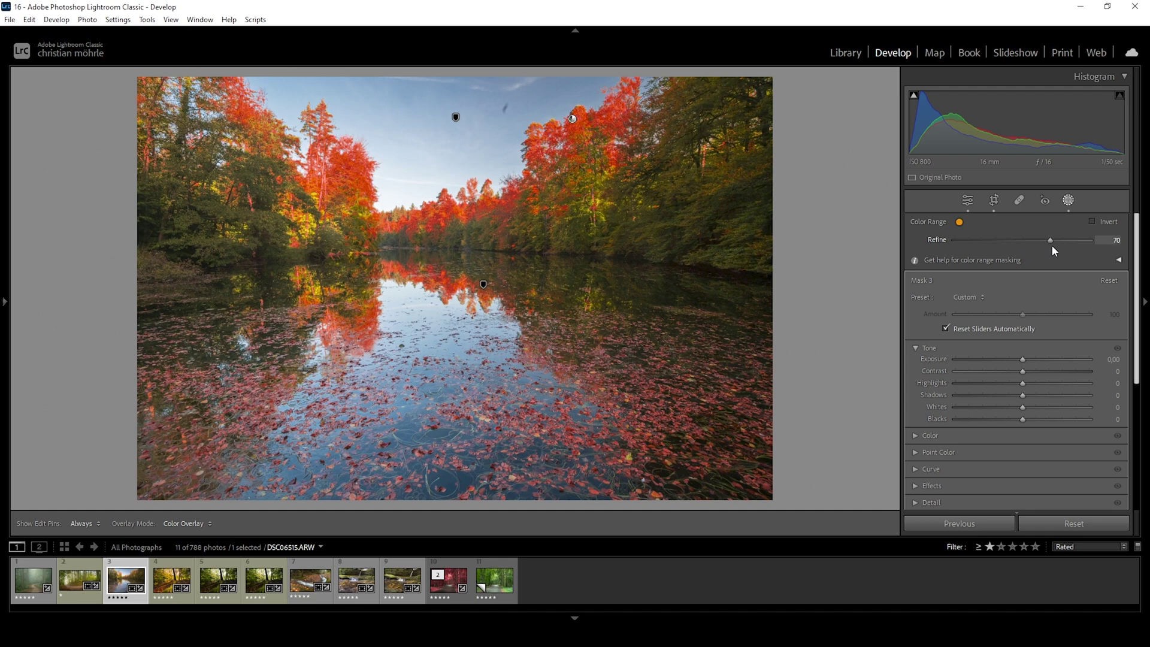
{"action": "left_click_drag", "start_coordinate": [1051, 245], "coordinate": [1047, 246]}
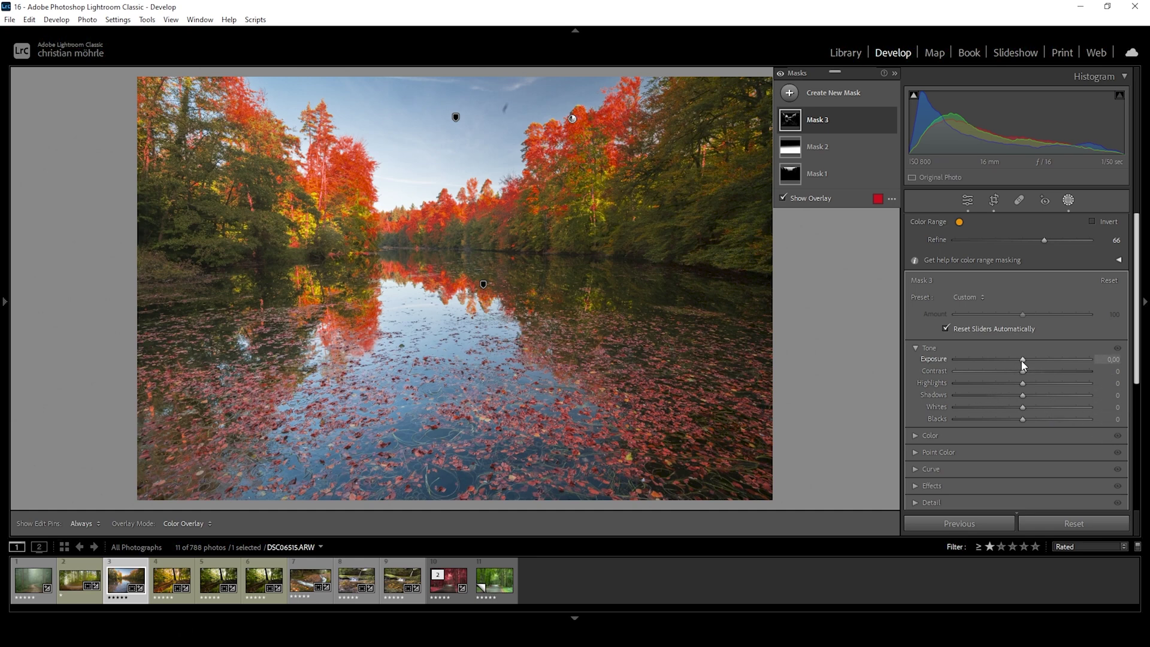
Set the foliage mask's exposure to 0,36, contrast to 17, temperature to 21 and saturation to 29
{"action": "left_click_drag", "start_coordinate": [1021, 361], "coordinate": [1034, 373]}
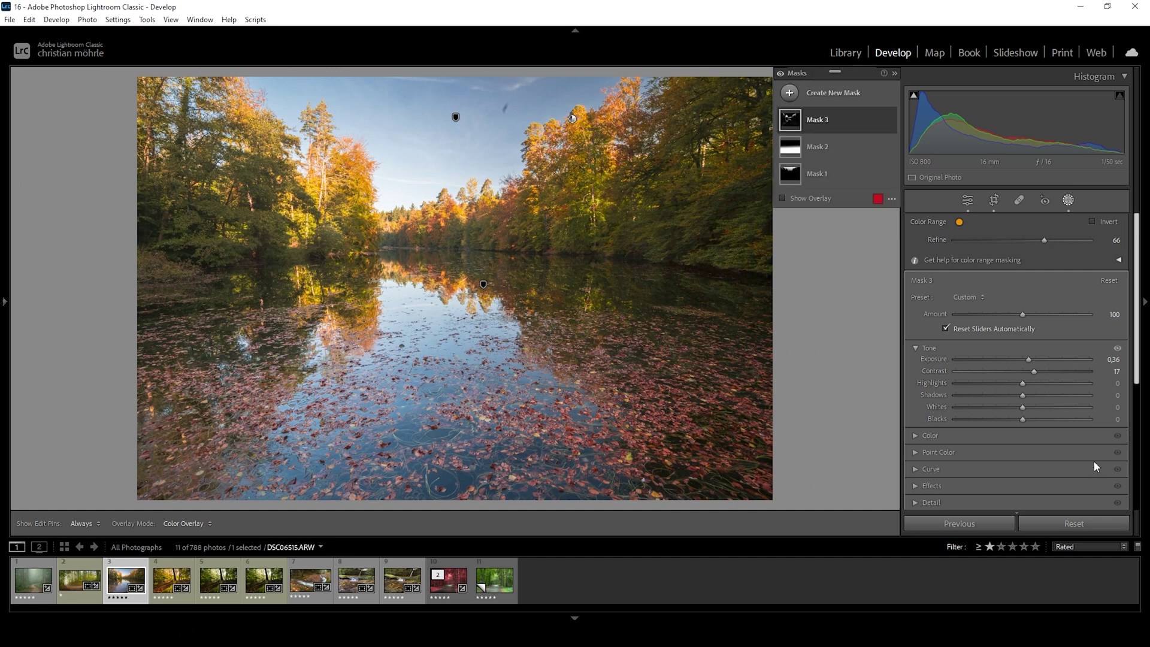
{"action": "left_click", "coordinate": [915, 436]}
{"action": "scroll", "coordinate": [927, 470], "scroll_direction": "down", "scroll_amount": 2}
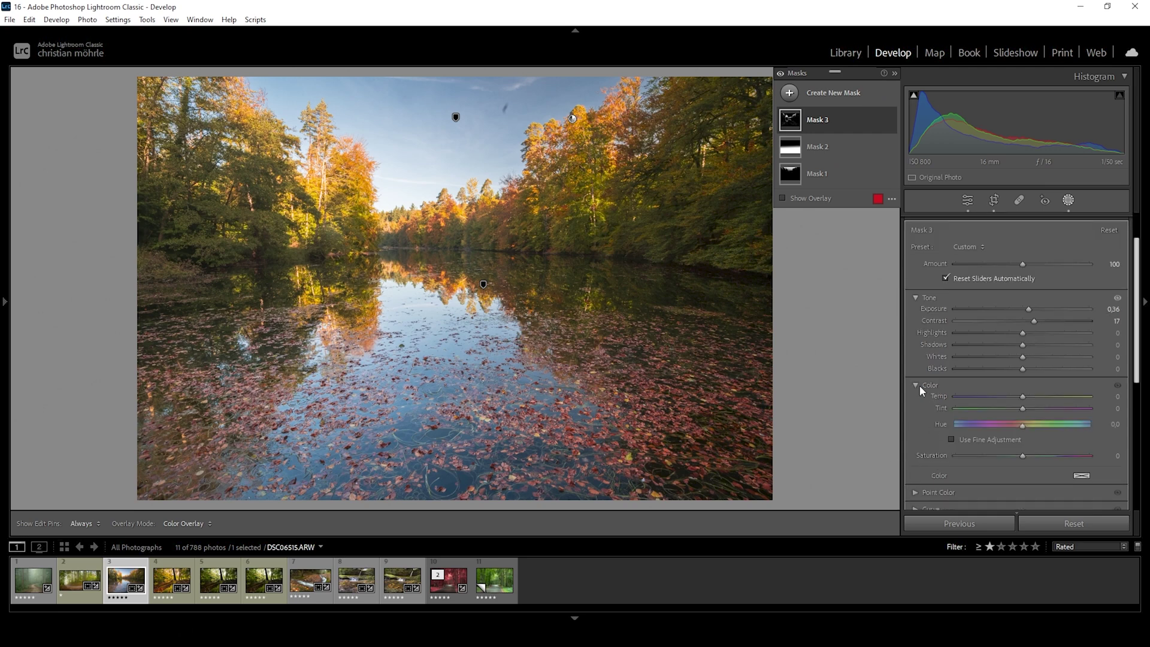
{"action": "left_click", "coordinate": [1024, 396]}
{"action": "left_click_drag", "start_coordinate": [1024, 394], "coordinate": [1033, 395]}
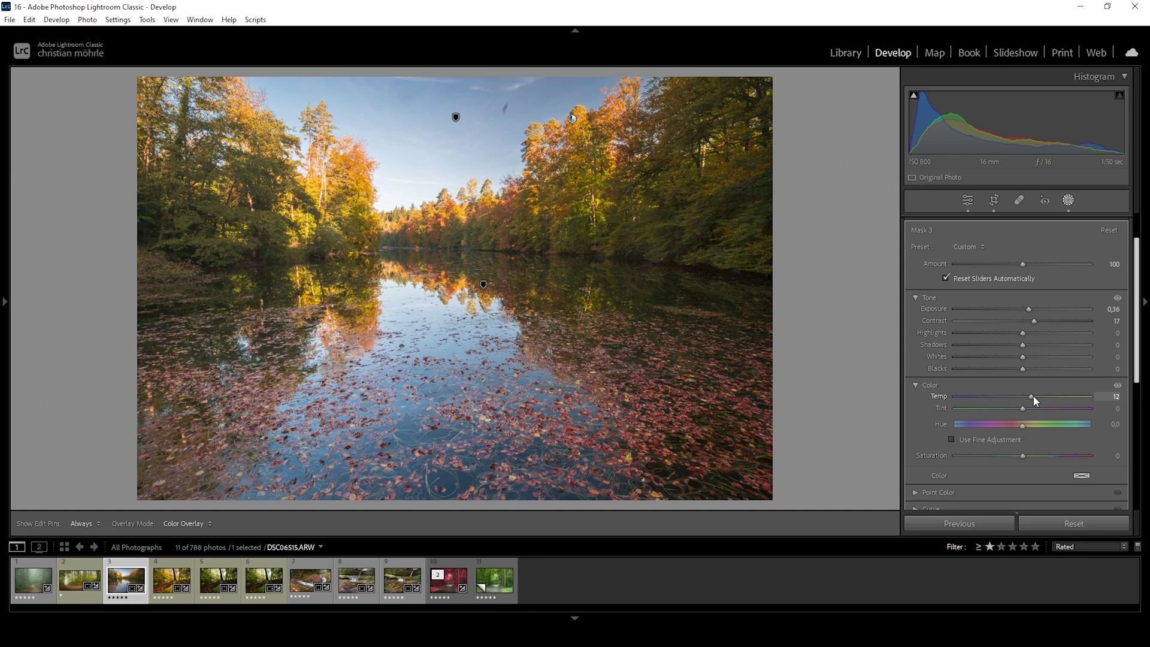
{"action": "left_click", "coordinate": [1022, 457]}
{"action": "left_click_drag", "start_coordinate": [1047, 454], "coordinate": [1041, 453]}
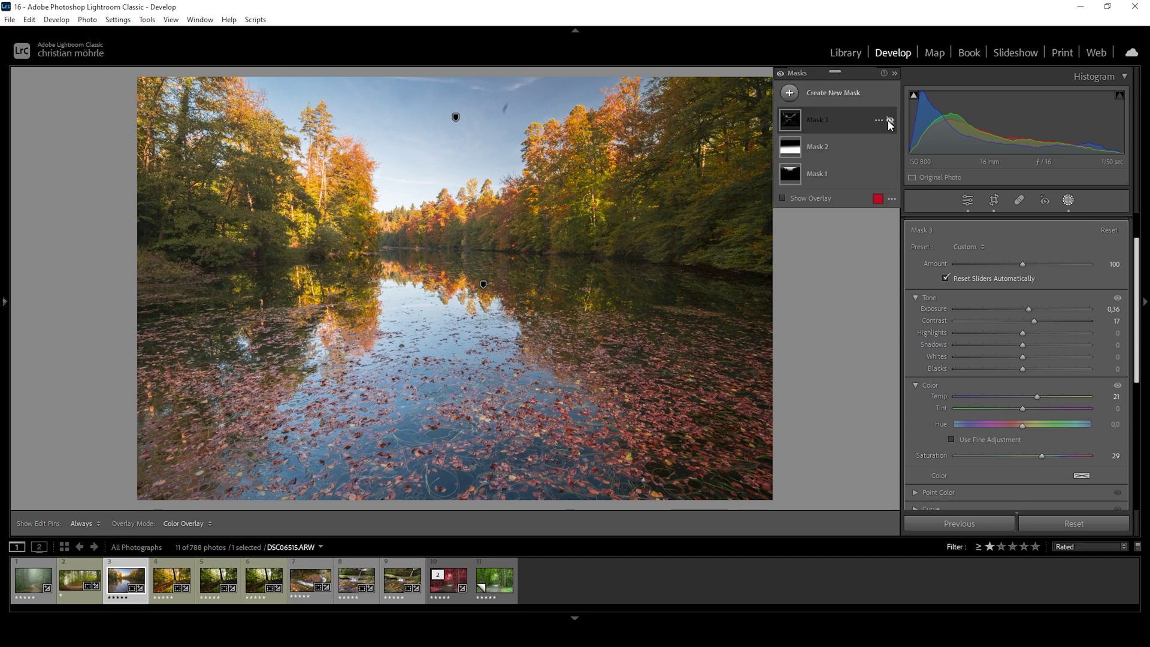
Toggle Mask 3 off and on for comparison, and add a linear gradient mask covering the sky and trees down to the waterline
{"action": "left_click", "coordinate": [889, 120]}
{"action": "left_click", "coordinate": [888, 119]}
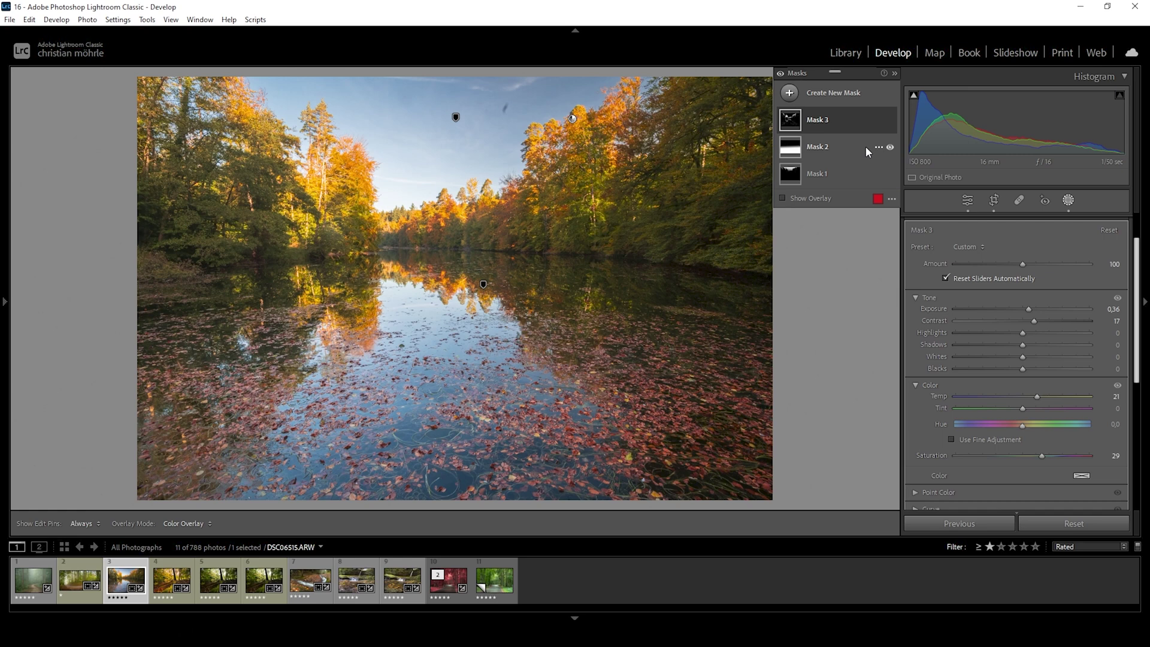
{"action": "left_click", "coordinate": [790, 93]}
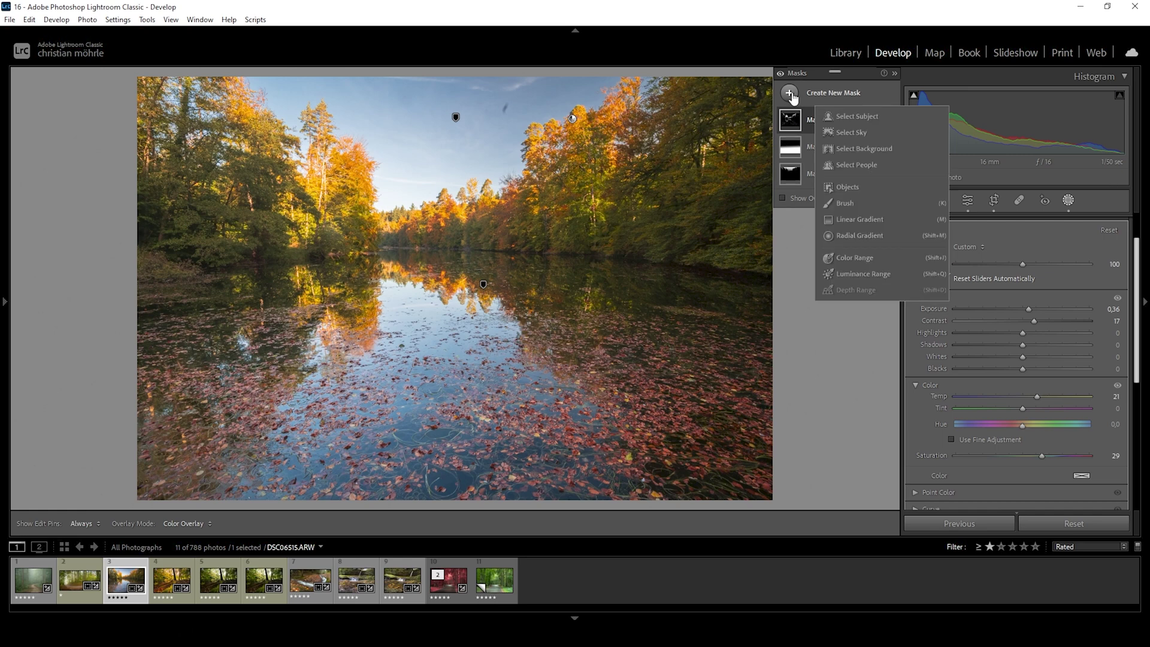
{"action": "left_click", "coordinate": [870, 219]}
{"action": "left_click_drag", "start_coordinate": [459, 222], "coordinate": [459, 326]}
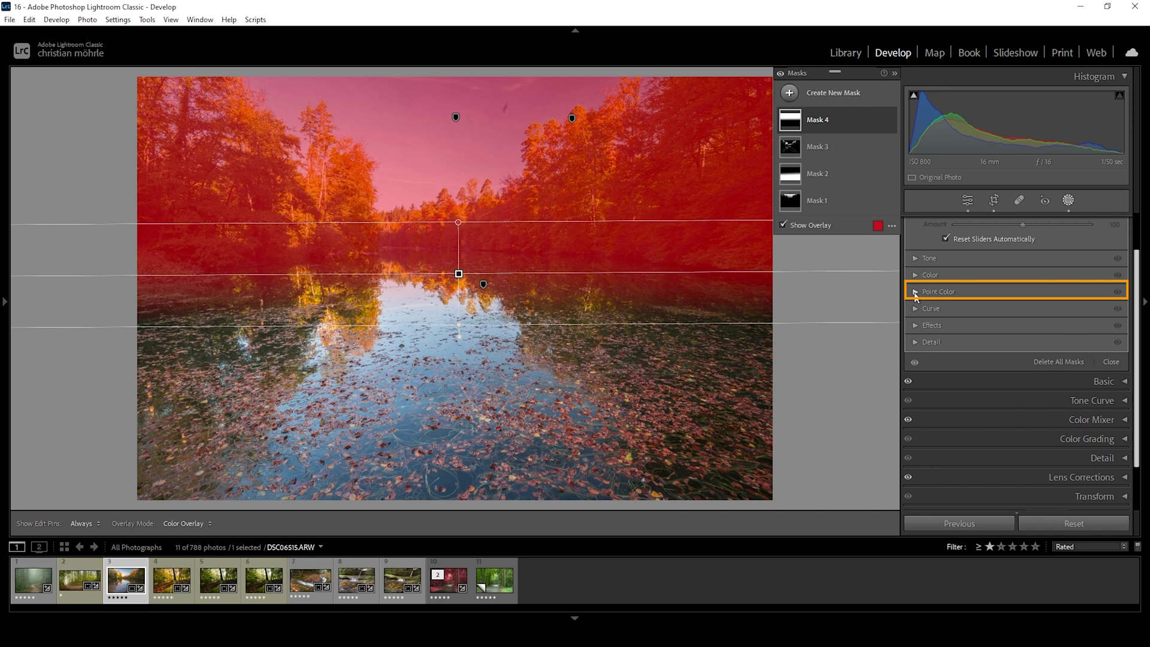
Sample the golden treetops with Point Color in the gradient mask, setting saturation shift to 25, luminance shift to 19 and a negative hue shift
{"action": "left_click", "coordinate": [916, 292]}
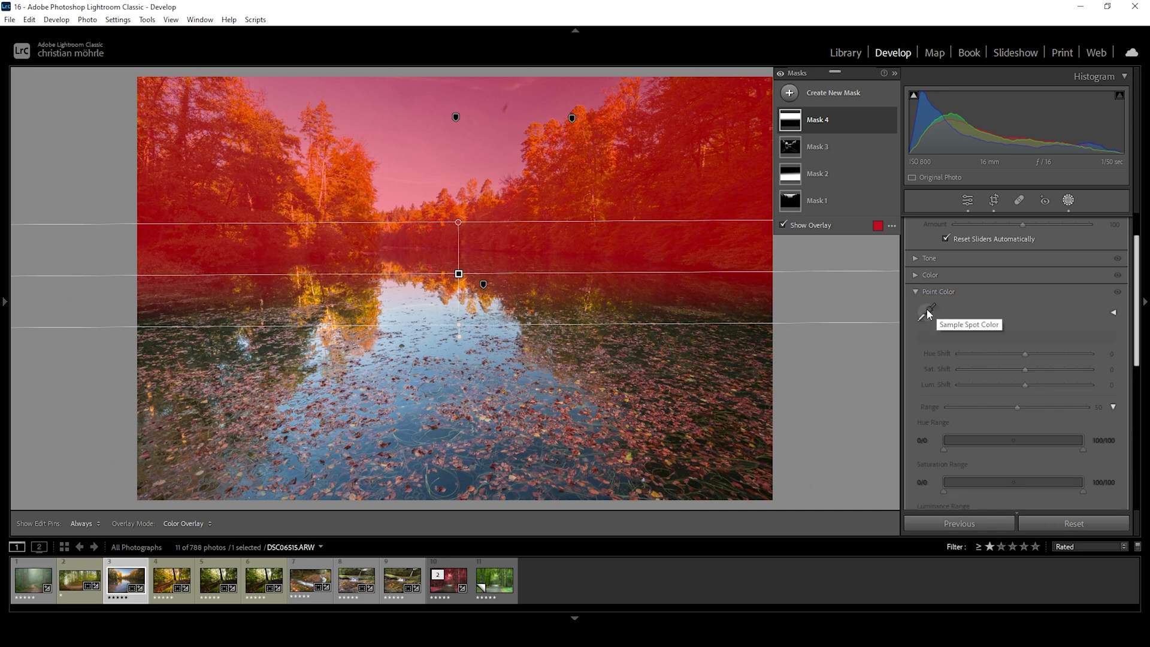
{"action": "left_click", "coordinate": [927, 313]}
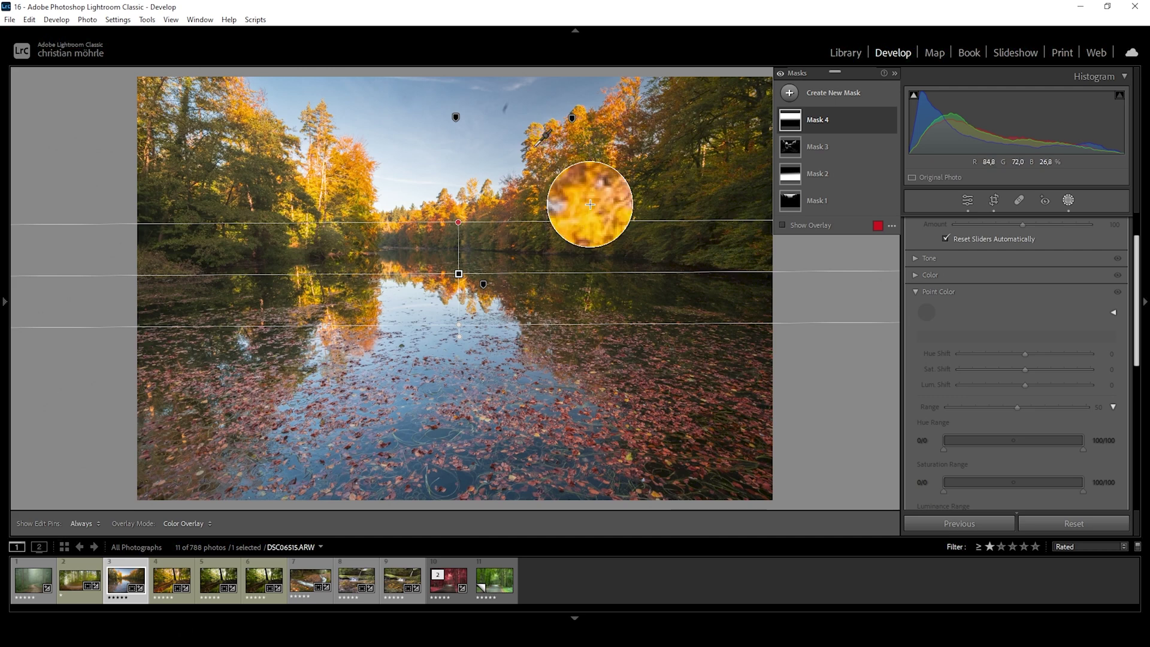
{"action": "left_click", "coordinate": [534, 145]}
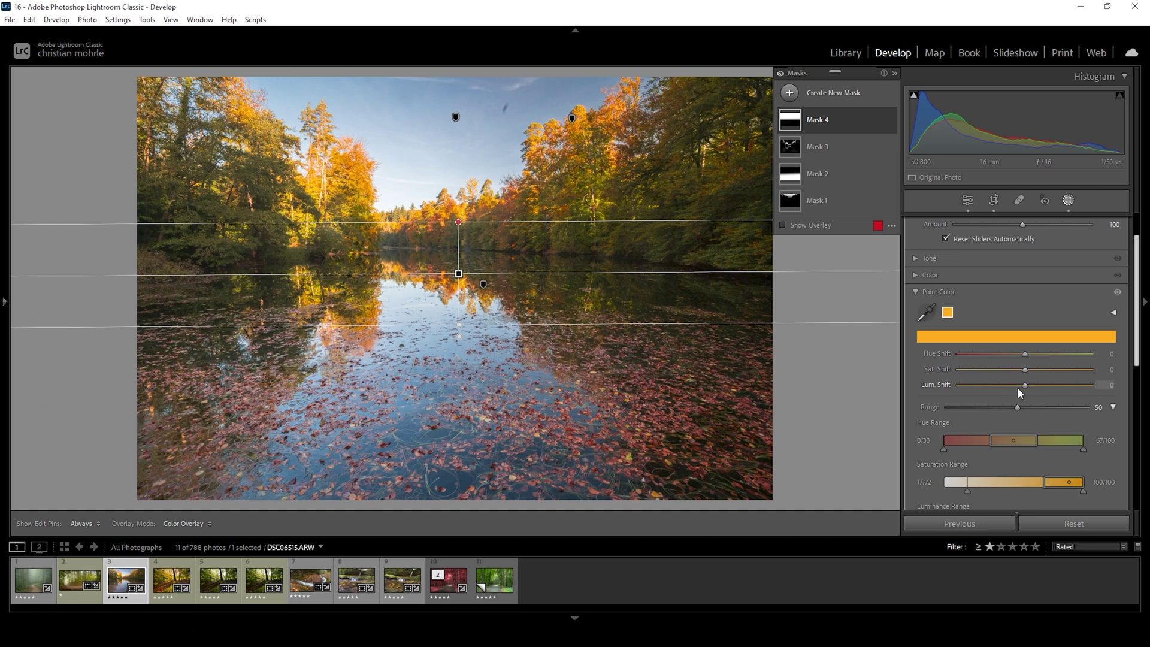
{"action": "mouse_move", "coordinate": [1025, 385]}
{"action": "left_mouse_down"}
{"action": "mouse_move", "coordinate": [1048, 386]}
{"action": "mouse_move", "coordinate": [1042, 370]}
{"action": "left_mouse_up"}
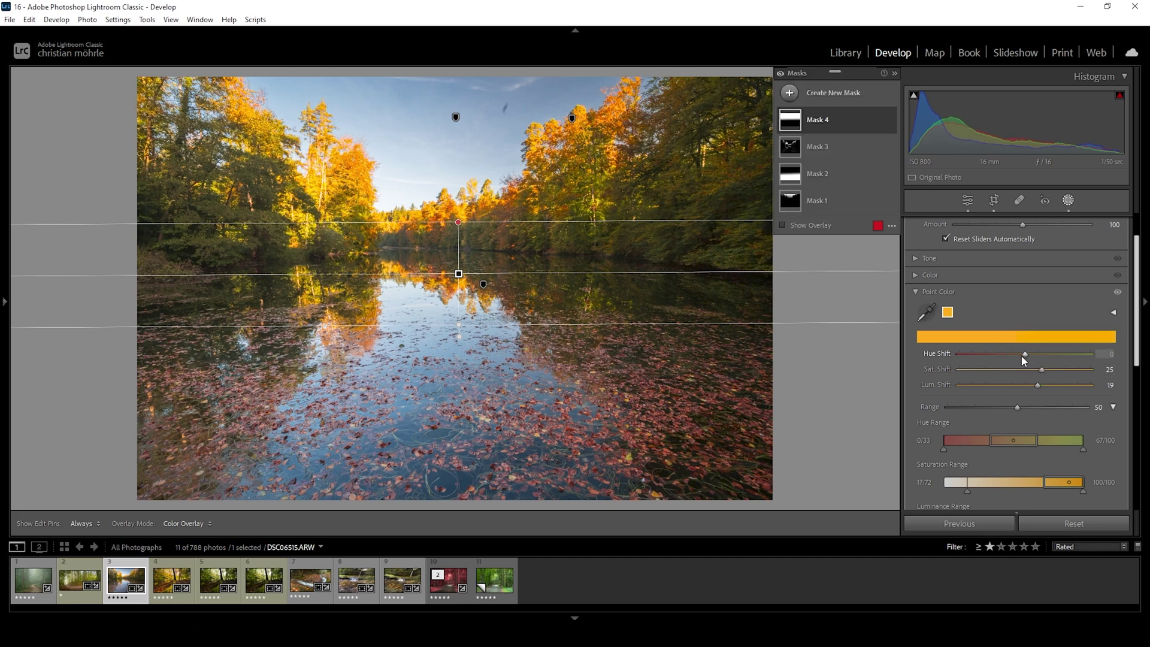
{"action": "left_click_drag", "start_coordinate": [1023, 357], "coordinate": [1011, 358]}
{"action": "left_click_drag", "start_coordinate": [1011, 358], "coordinate": [1013, 358]}
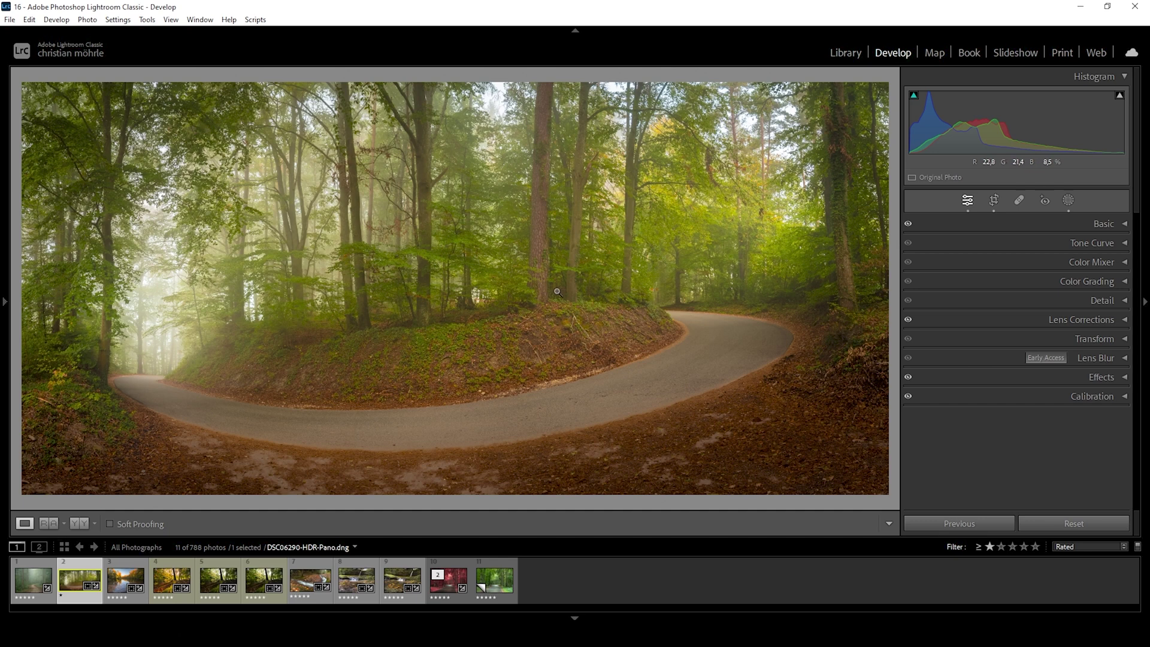
Apply the Artistic 03 profile to the curved forest road panorama and set its amount to 126
{"action": "left_click", "coordinate": [1115, 223]}
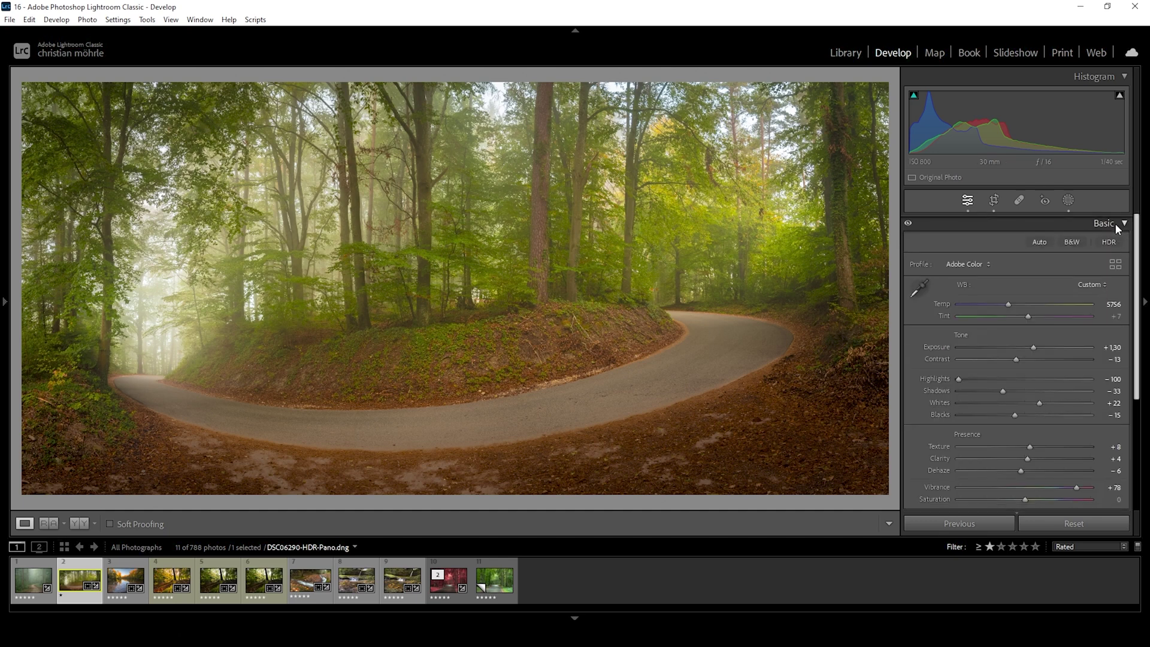
{"action": "left_click", "coordinate": [988, 265]}
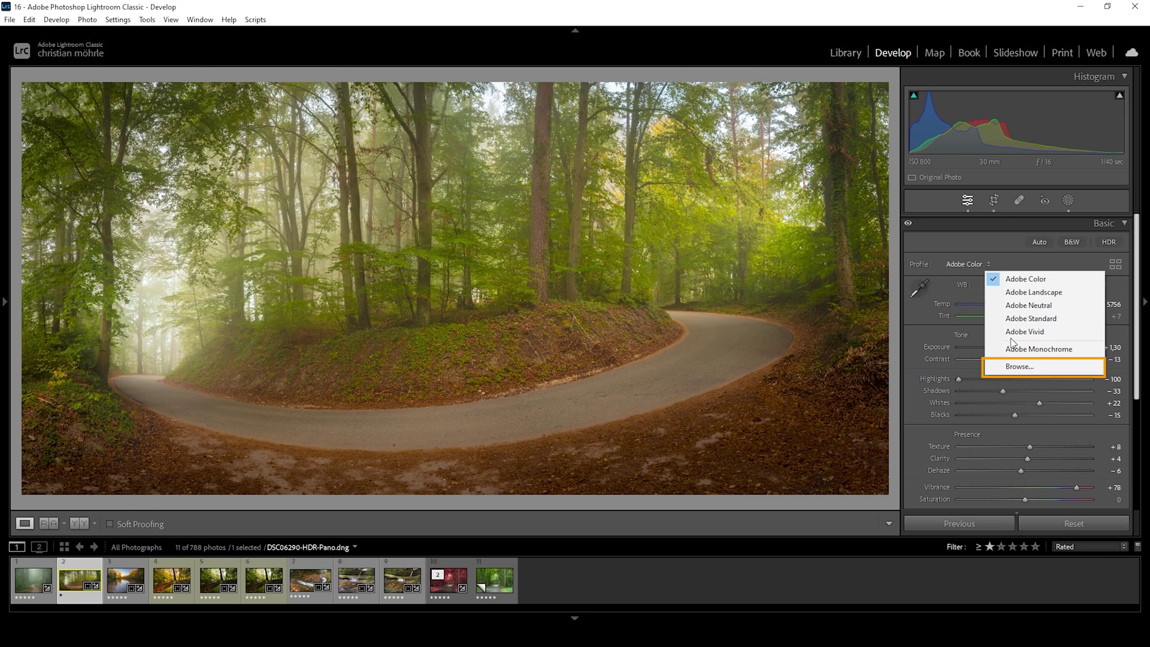
{"action": "left_click", "coordinate": [1025, 365]}
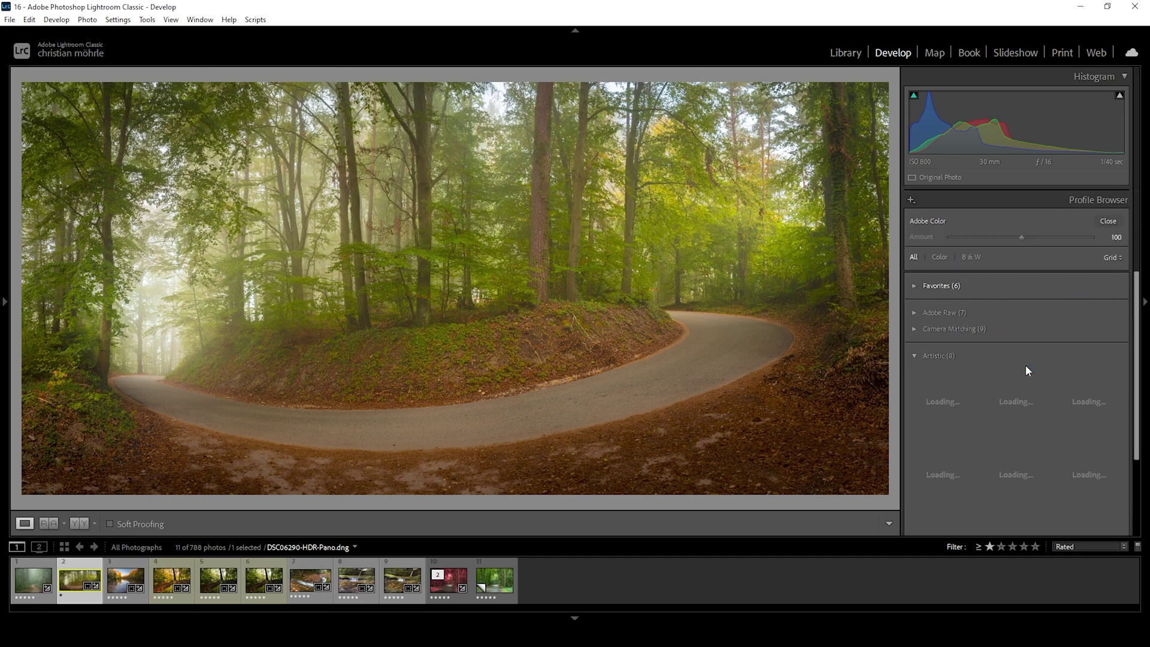
{"action": "left_click", "coordinate": [915, 356]}
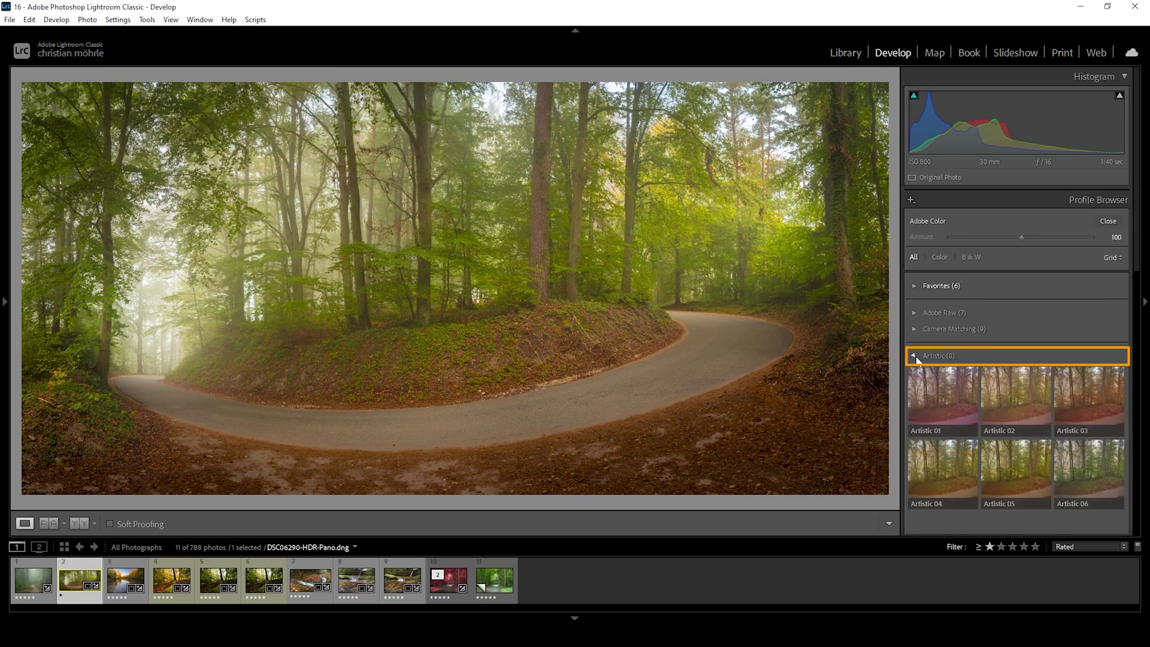
{"action": "left_click", "coordinate": [1093, 403]}
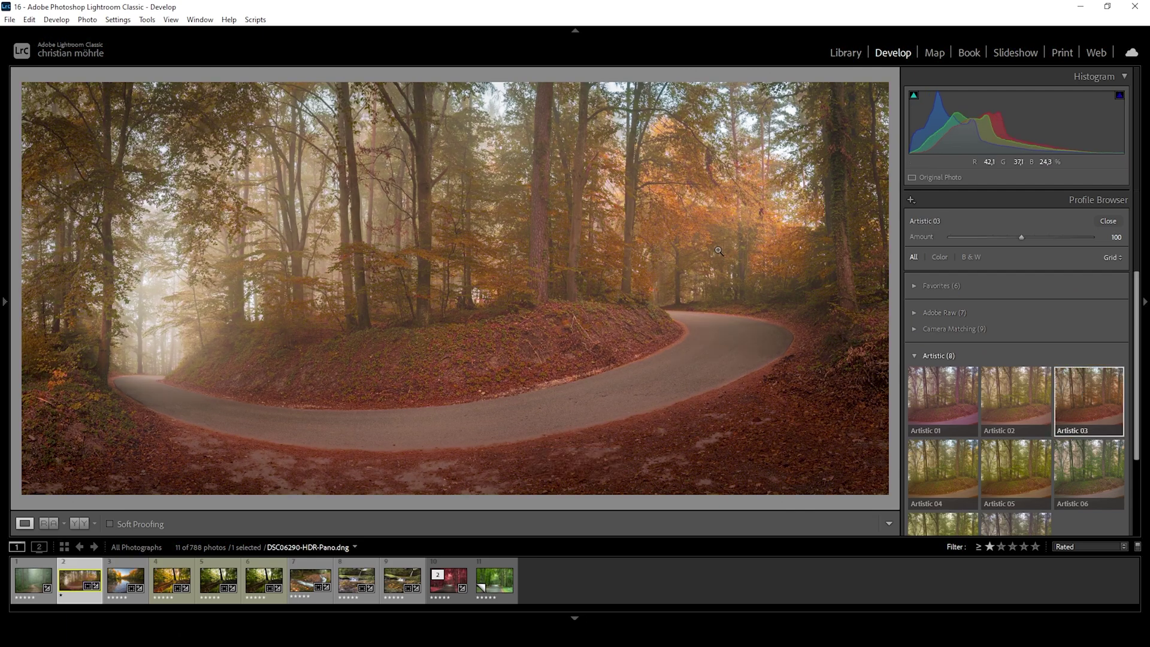
{"action": "left_click", "coordinate": [1084, 393]}
{"action": "key", "text": "Escape"}
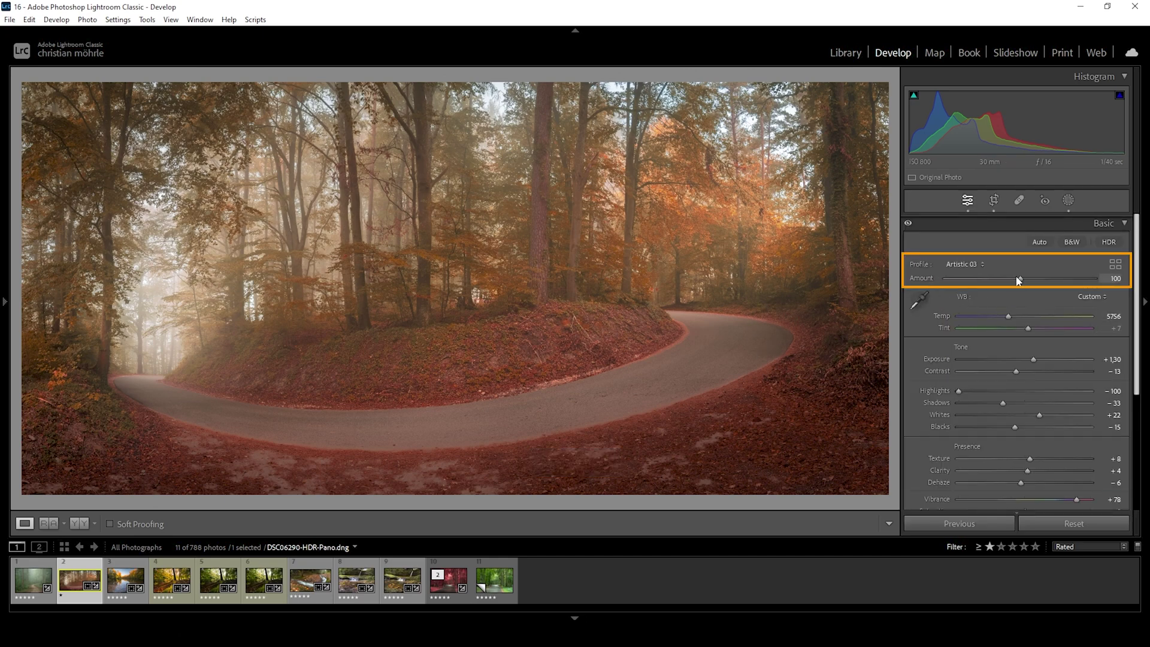
{"action": "left_click_drag", "start_coordinate": [1022, 281], "coordinate": [1040, 277]}
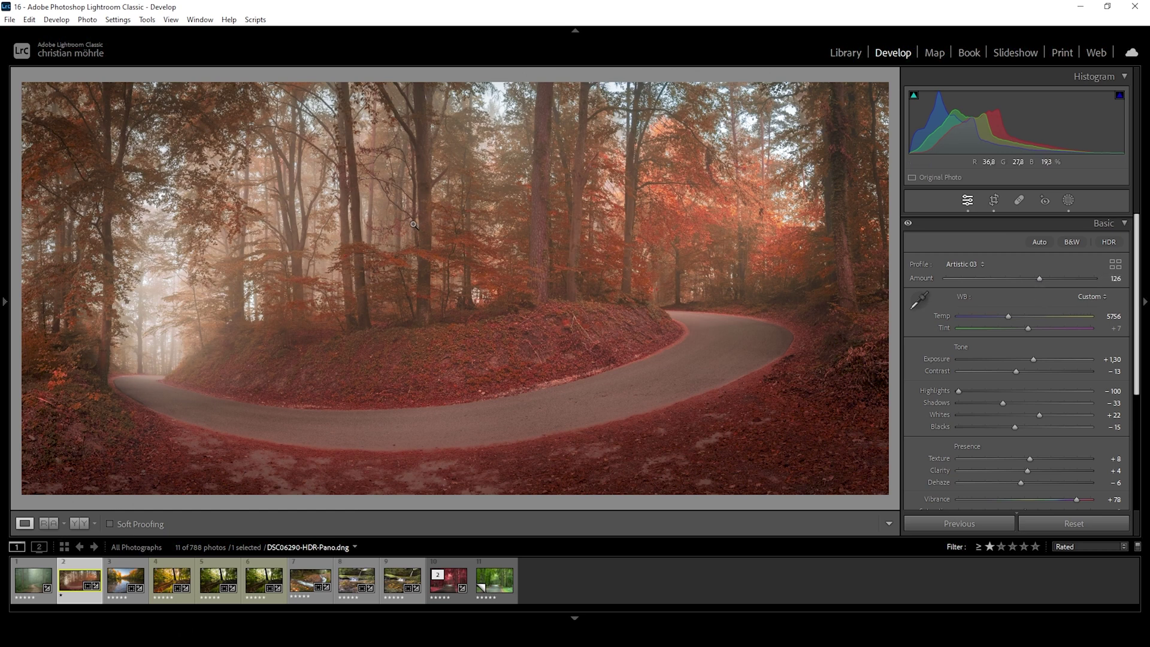
Adjust the green-to-orange hues of the forest road photo in the Color Mixer, shifting orange towards yellow
{"action": "left_click", "coordinate": [1124, 224]}
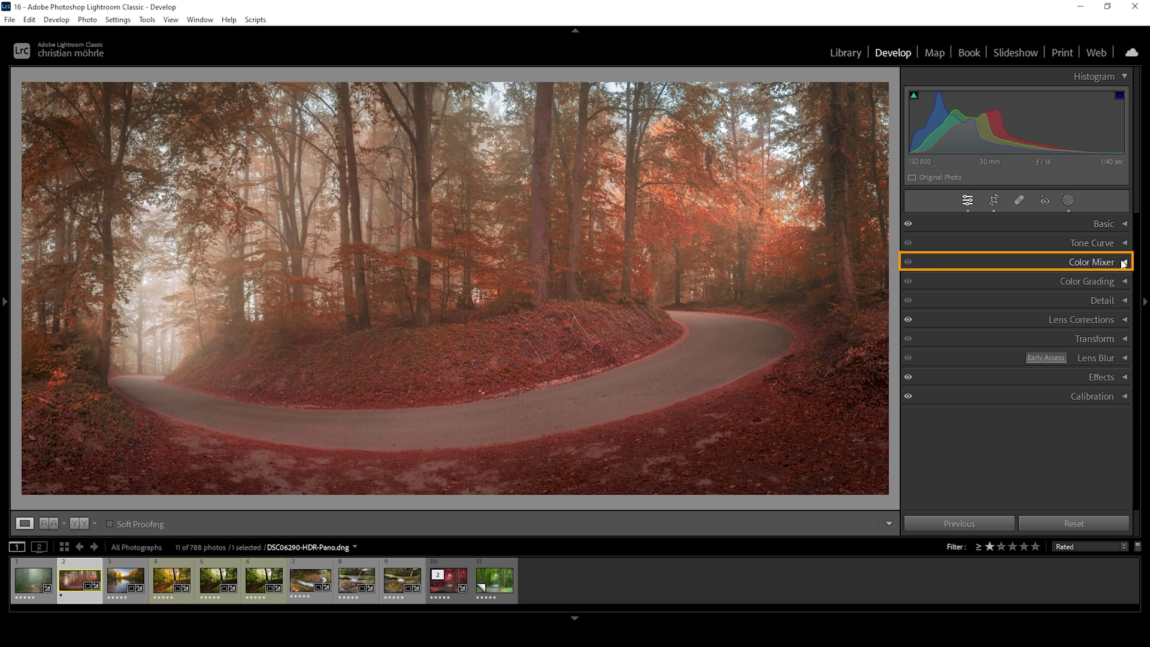
{"action": "left_click", "coordinate": [1112, 262]}
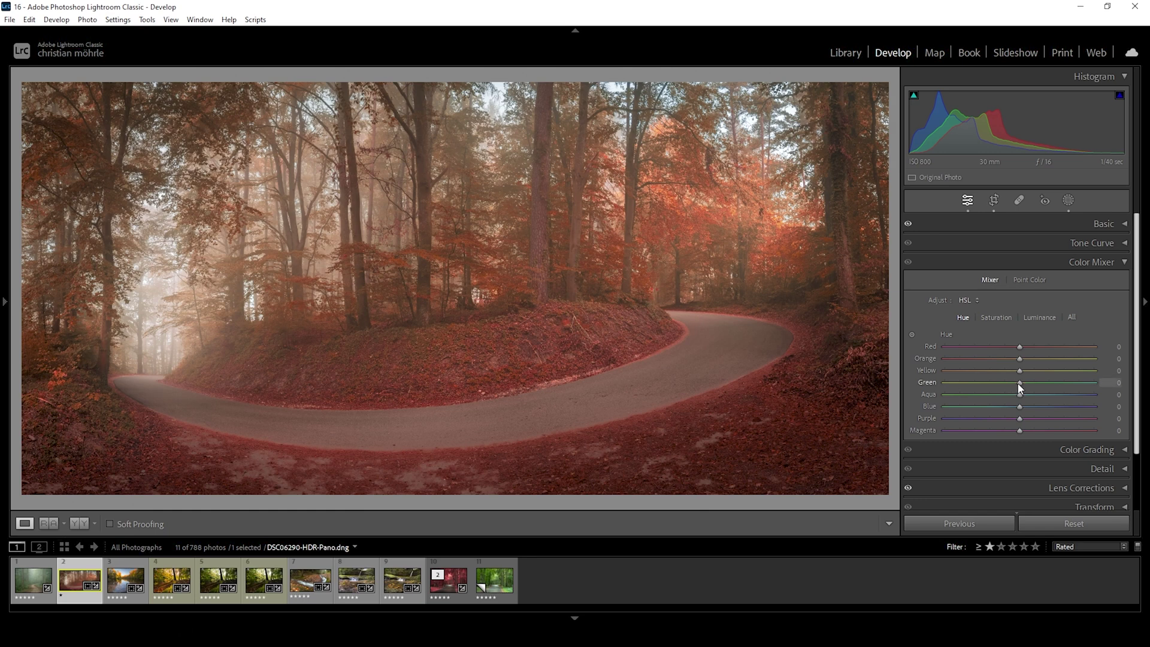
{"action": "left_click_drag", "start_coordinate": [1019, 383], "coordinate": [1047, 358]}
Set the Color Mixer saturation to orange -42, yellow +23 and green +44, and raise the orange and yellow luminance
{"action": "left_click", "coordinate": [989, 315]}
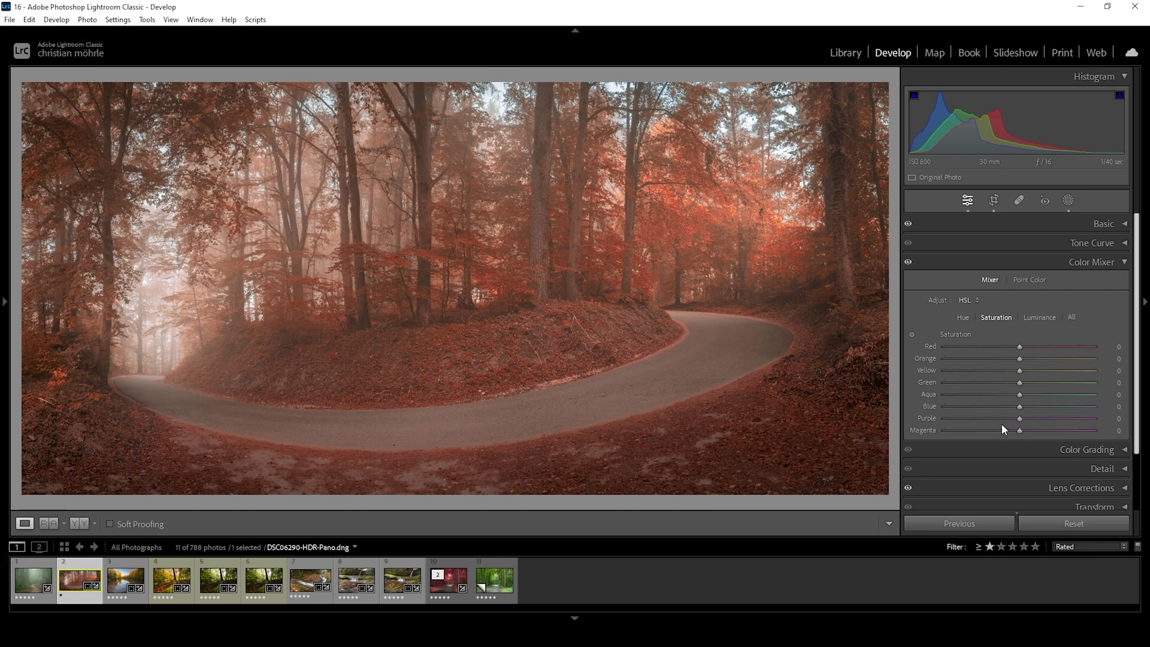
{"action": "left_click_drag", "start_coordinate": [1019, 359], "coordinate": [1051, 385]}
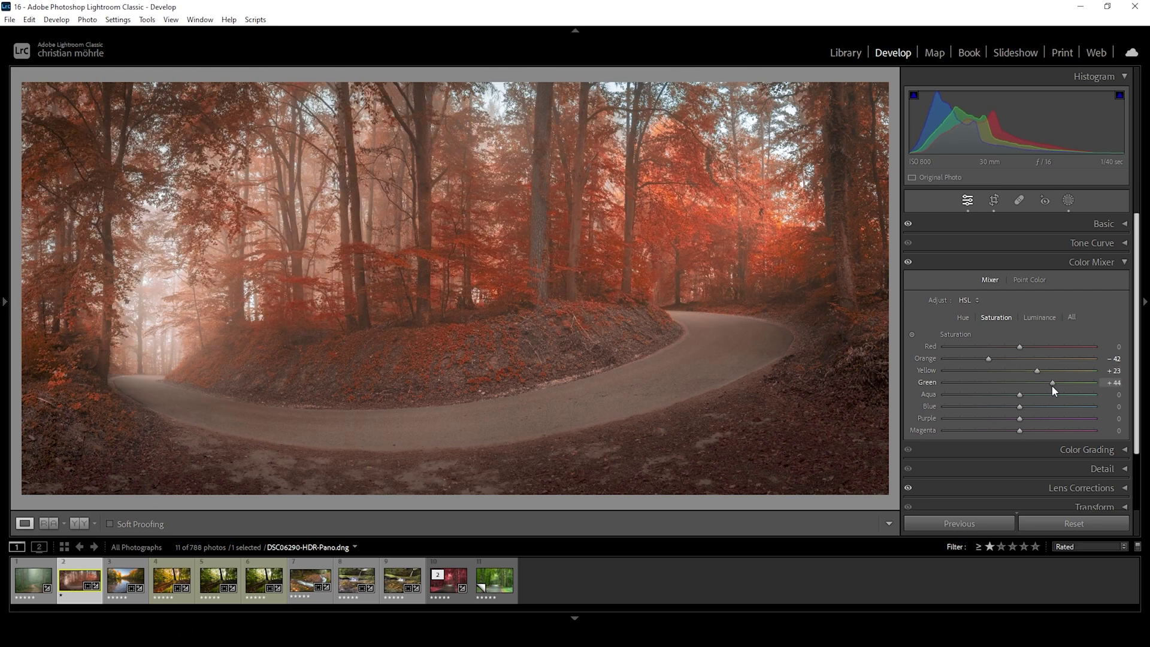
{"action": "left_click", "coordinate": [1039, 319]}
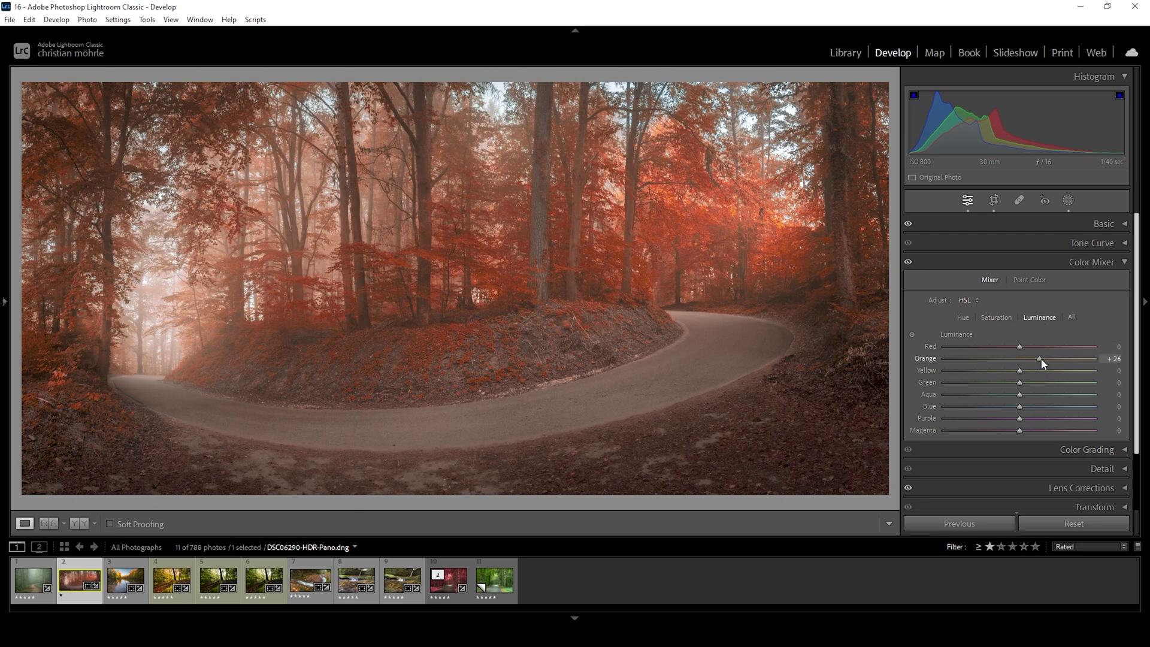
{"action": "mouse_move", "coordinate": [1047, 363]}
{"action": "left_mouse_down"}
{"action": "mouse_move", "coordinate": [1060, 362]}
{"action": "mouse_move", "coordinate": [1036, 372]}
{"action": "left_mouse_up"}
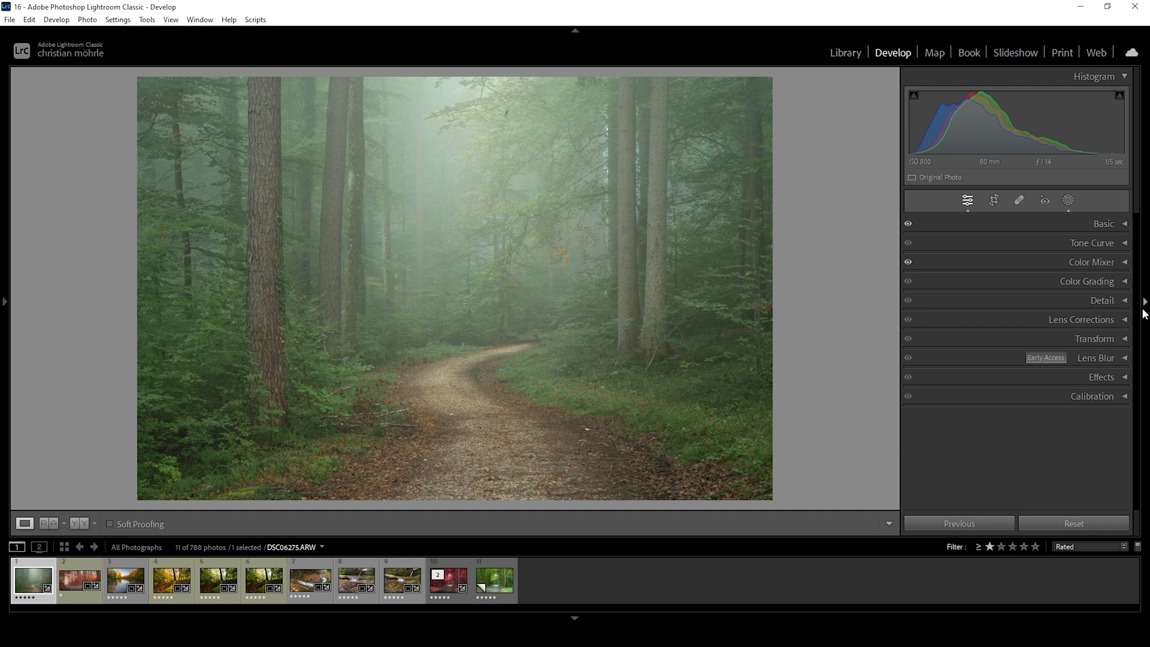
Set the foggy forest path photo's exposure to -1,06, contrast -47, highlights -42, shadows +56, whites +60 and blacks +8
{"action": "left_click", "coordinate": [1096, 224]}
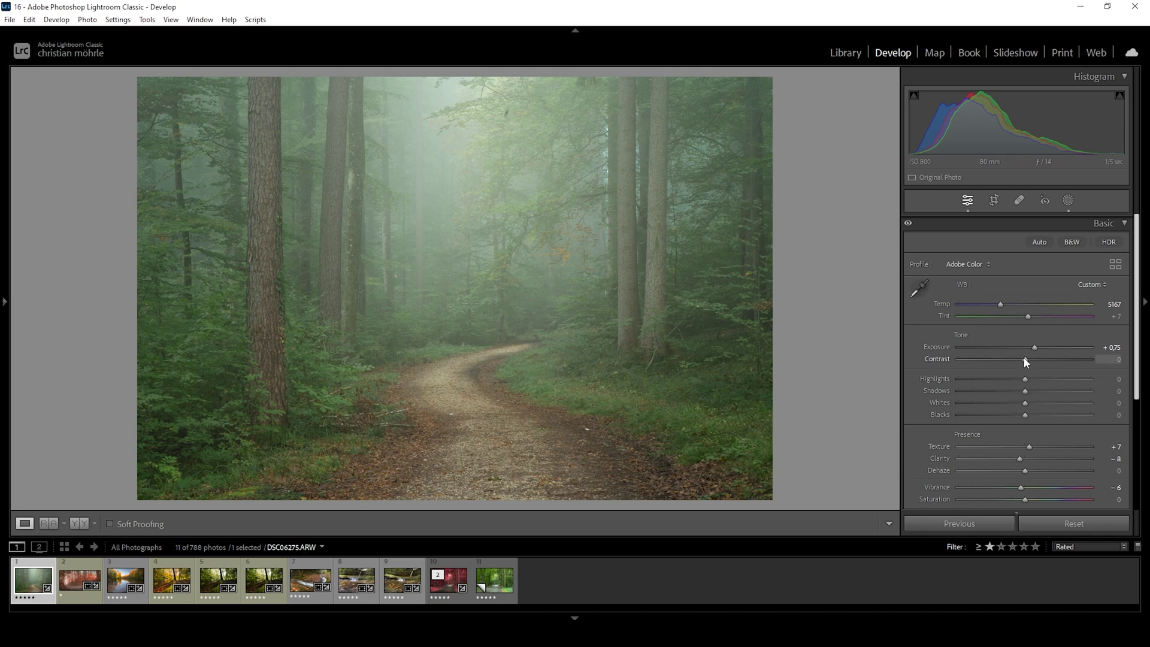
{"action": "left_click_drag", "start_coordinate": [1024, 360], "coordinate": [993, 358]}
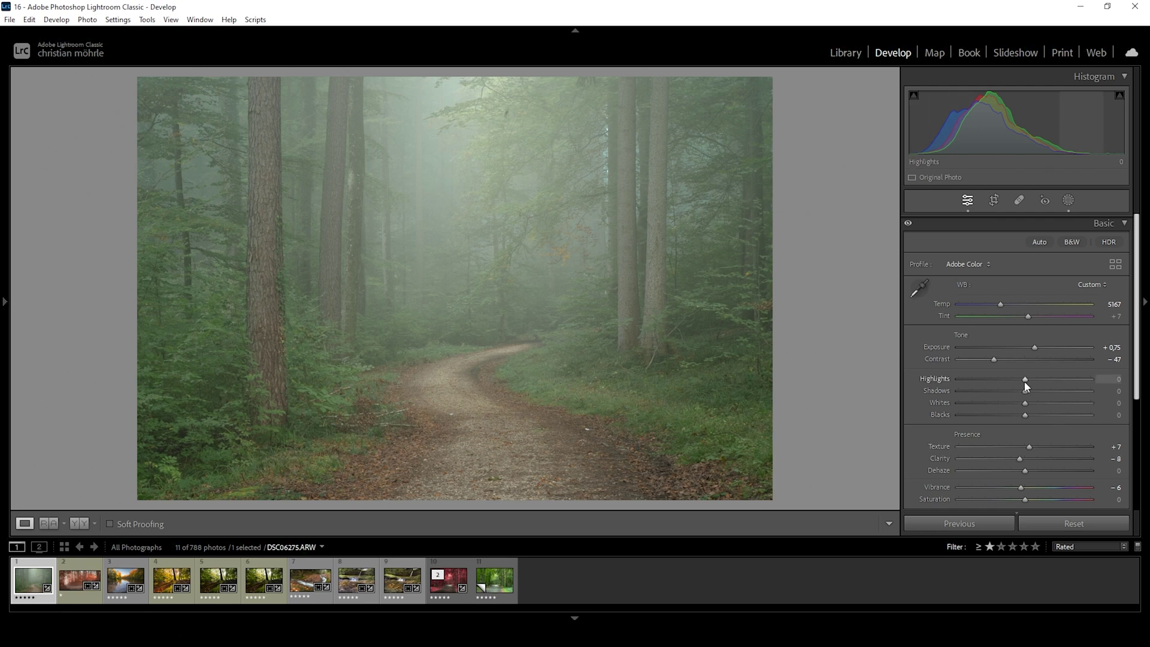
{"action": "left_click_drag", "start_coordinate": [1022, 378], "coordinate": [1065, 396]}
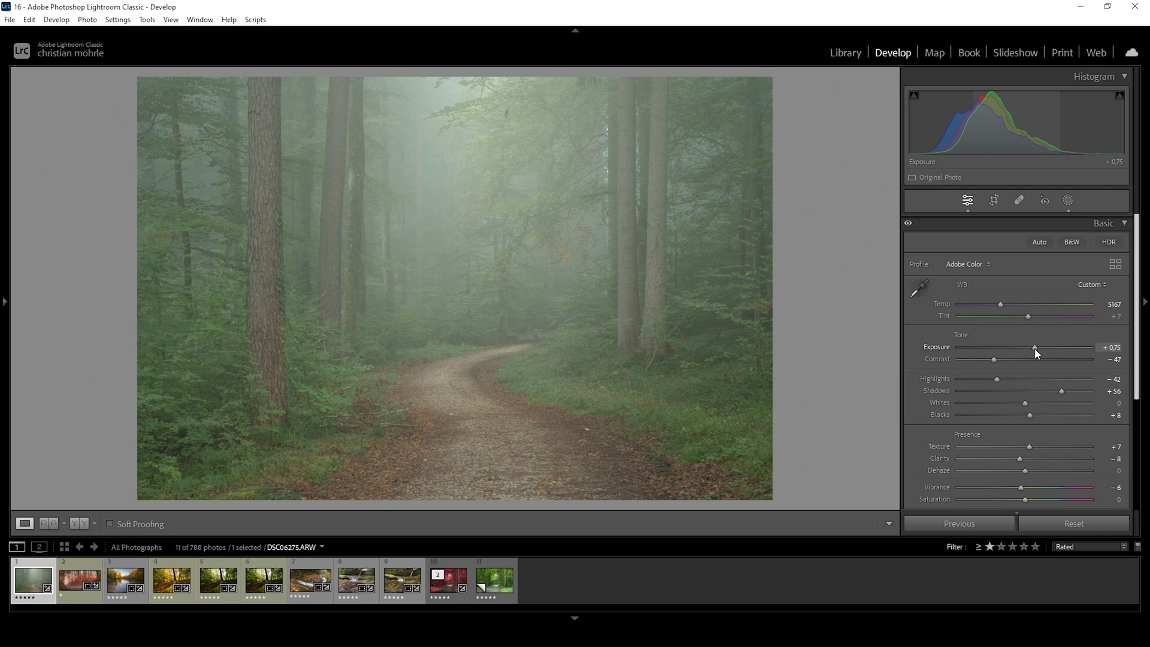
{"action": "left_click_drag", "start_coordinate": [1033, 347], "coordinate": [1011, 347]}
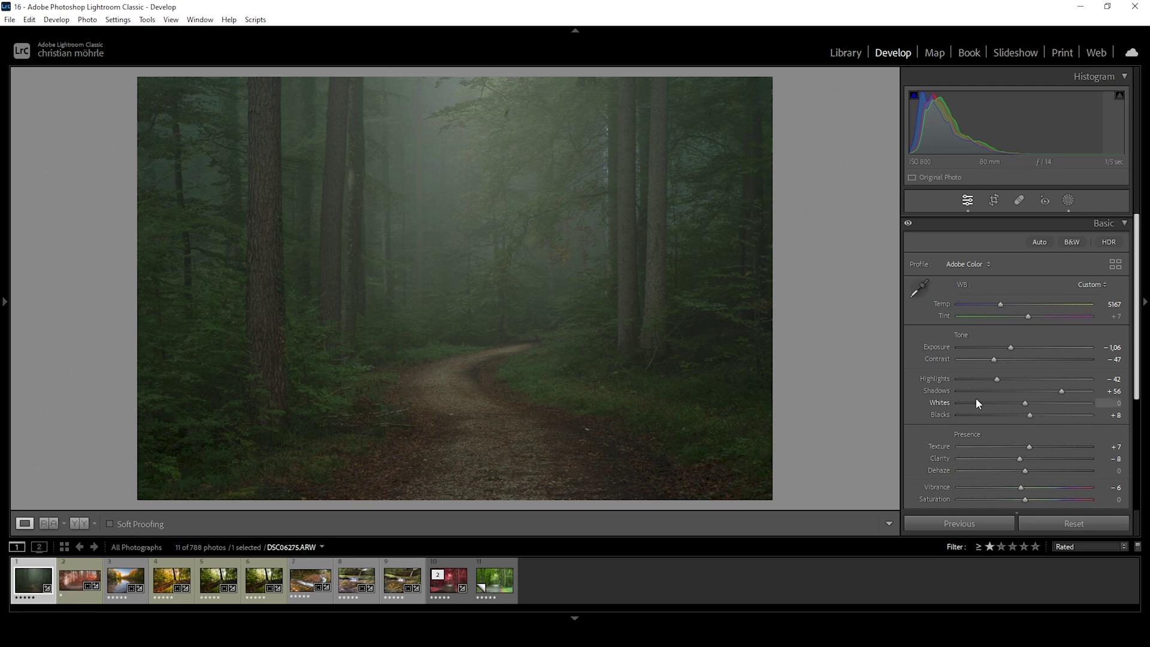
{"action": "left_click_drag", "start_coordinate": [1033, 402], "coordinate": [1081, 412]}
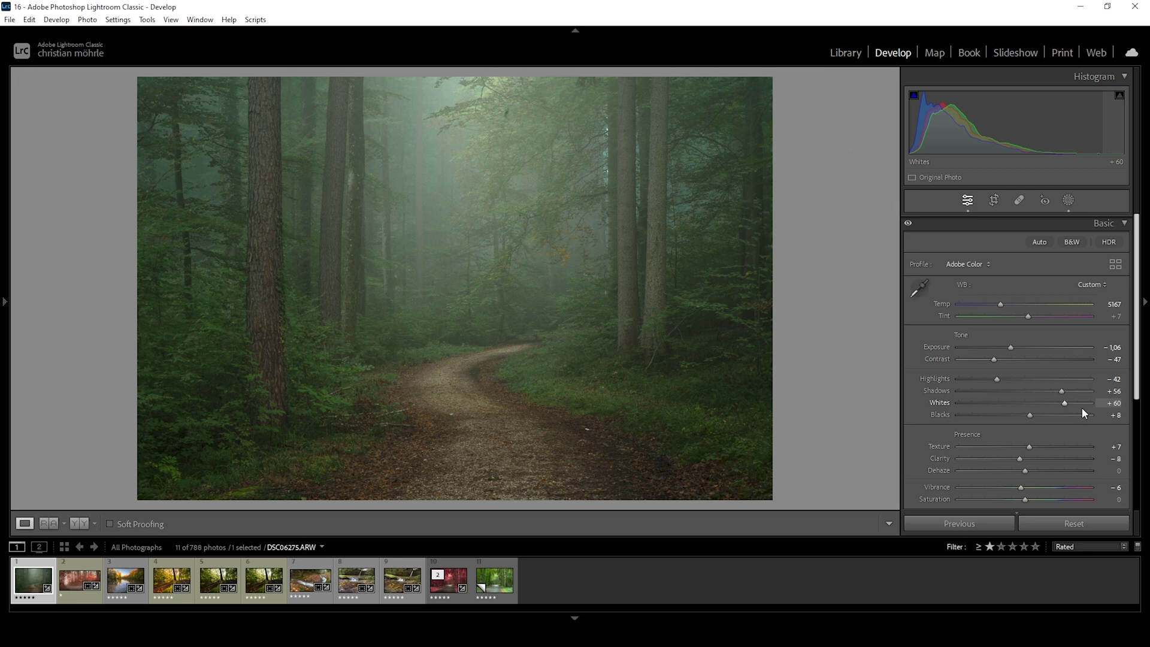